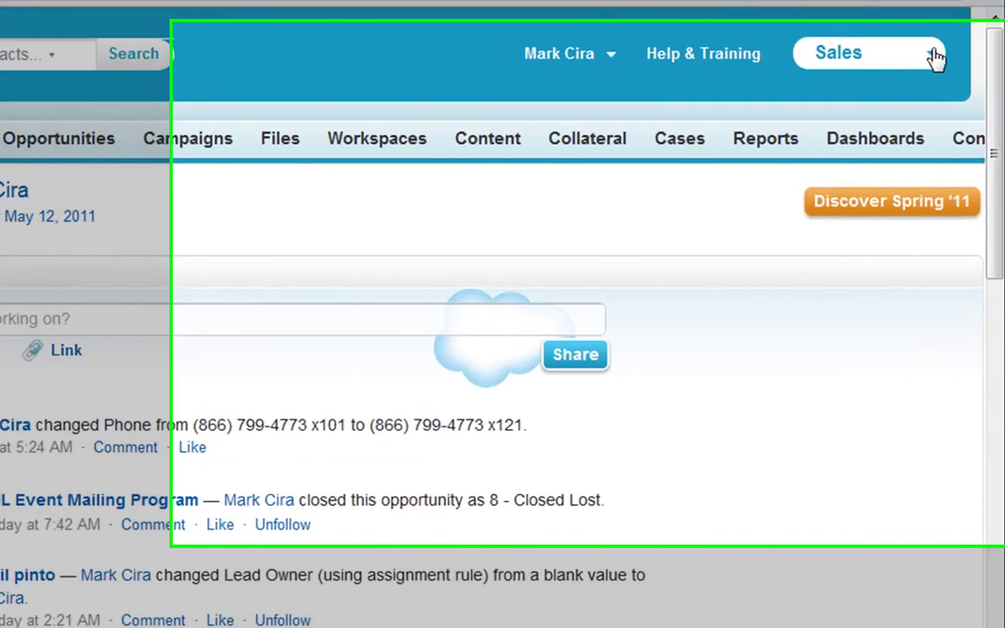
# - Switch to the Print Sf app to view its store, and return to the Sales app
pyautogui.click(933, 56)
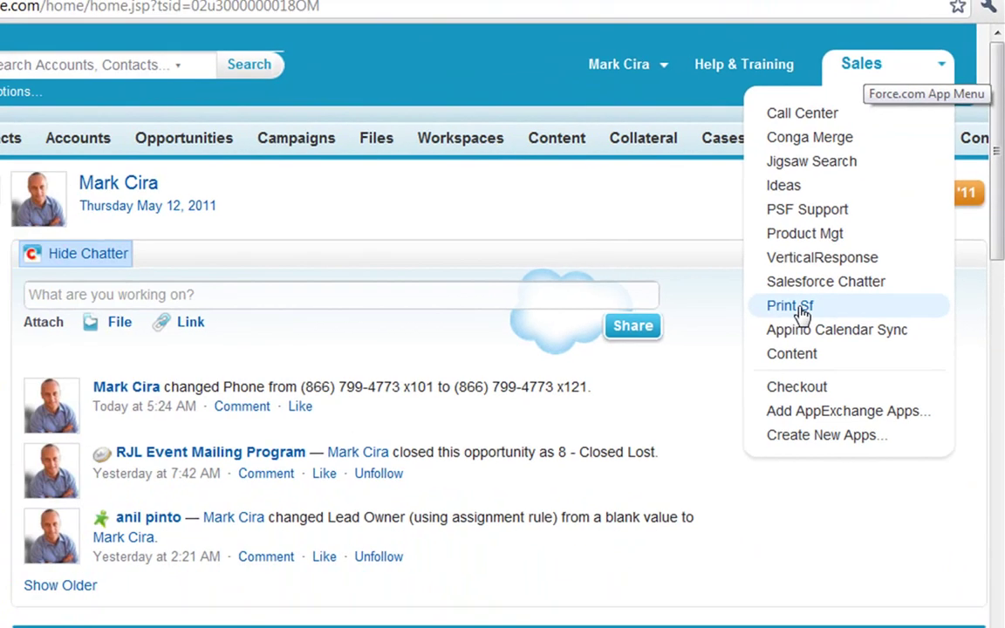
pyautogui.click(799, 309)
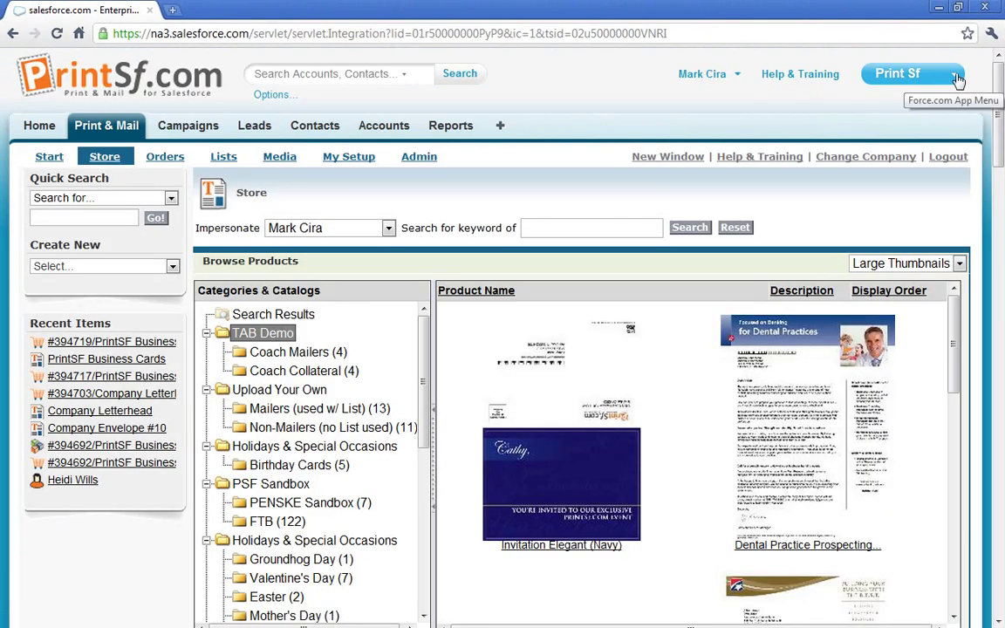
pyautogui.click(955, 77)
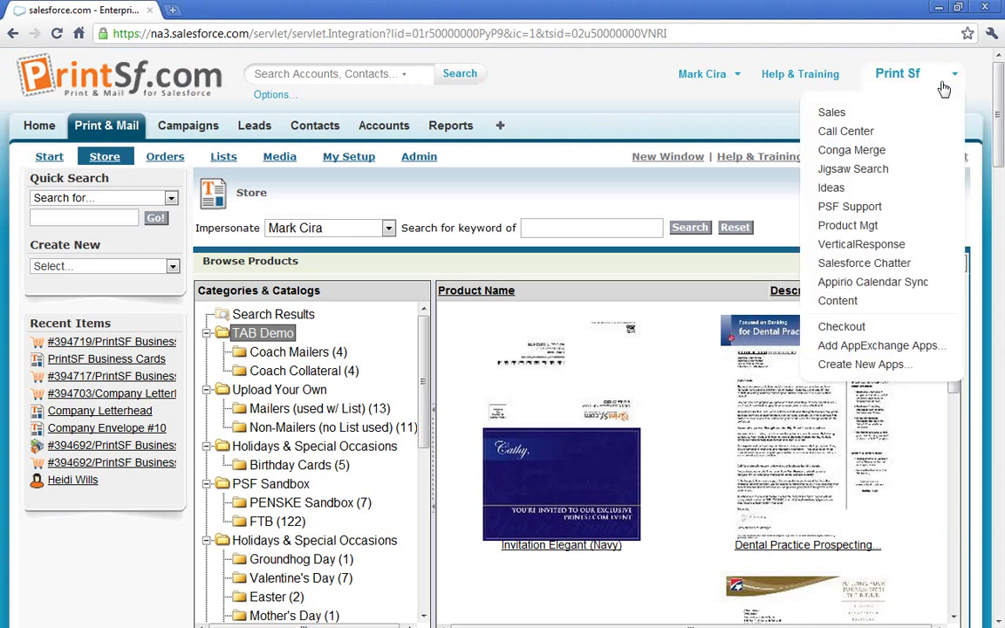
pyautogui.click(835, 111)
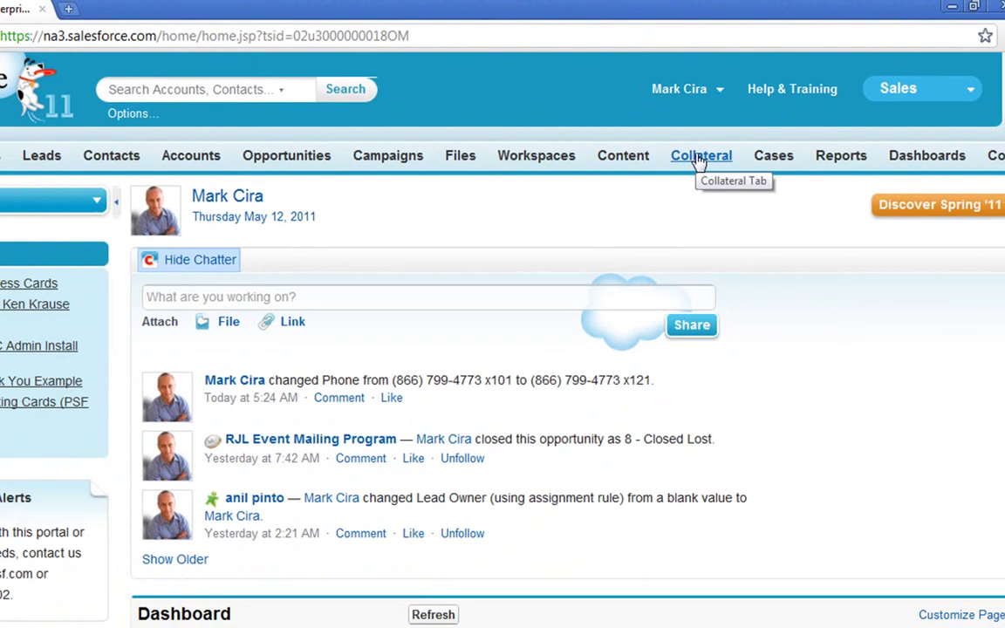
# - Open the Collateral store and search its products for the keyword "business"
pyautogui.click(505, 331)
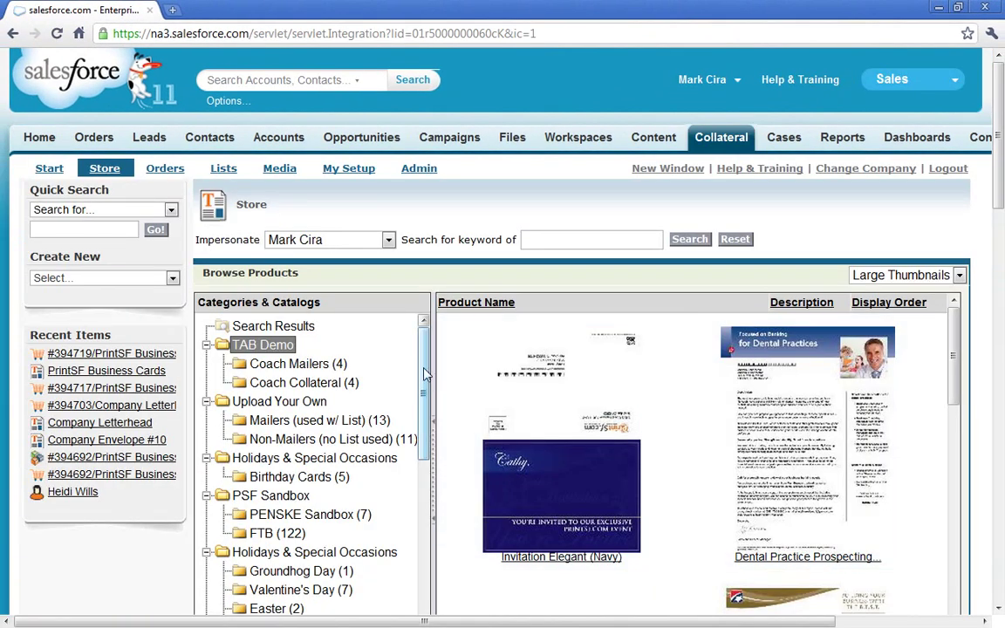
pyautogui.moveTo(421, 373); pyautogui.dragTo(427, 351)
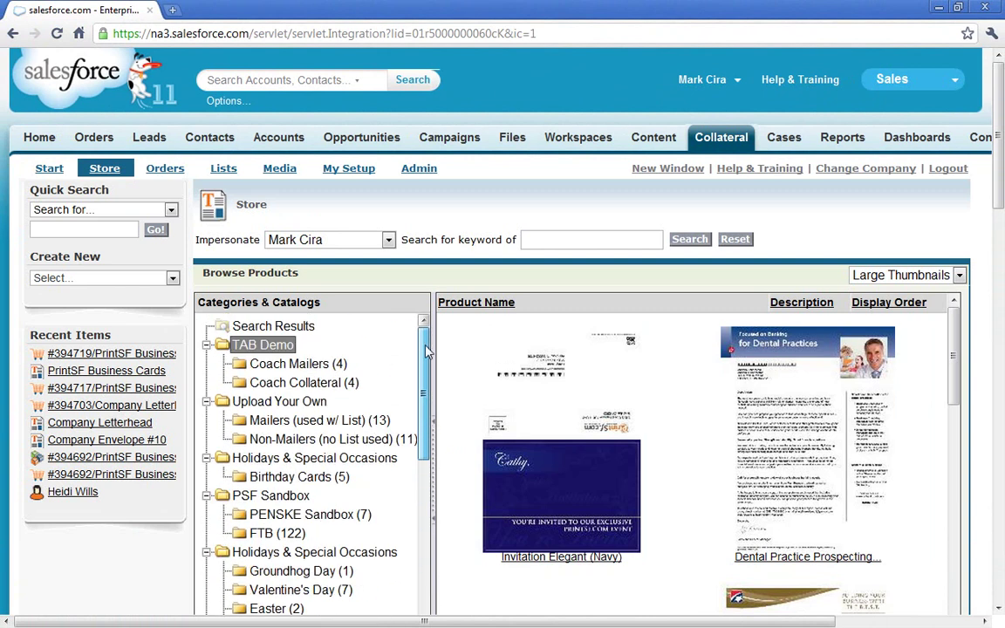
pyautogui.click(586, 239)
pyautogui.write('business')
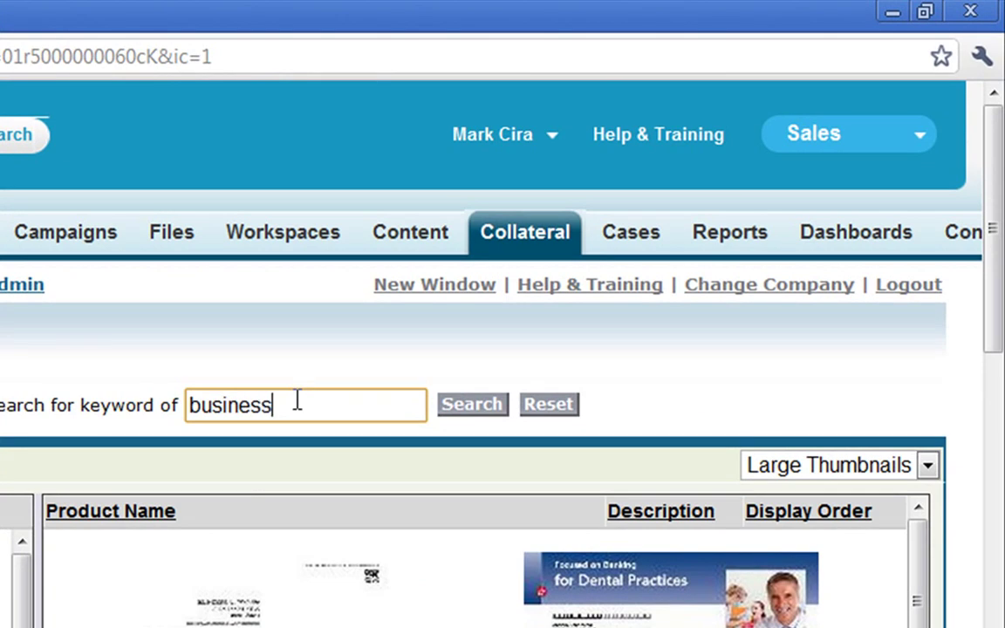
pyautogui.click(460, 404)
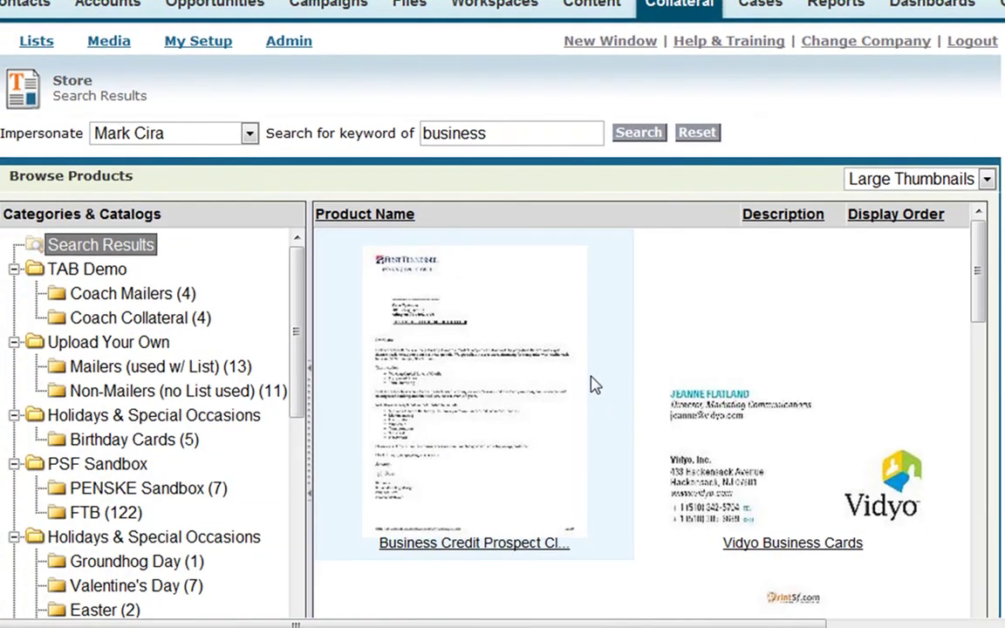
# - Find PrintSF Business Cards among the search results and start an order for it
pyautogui.scroll(-4, 589, 394)
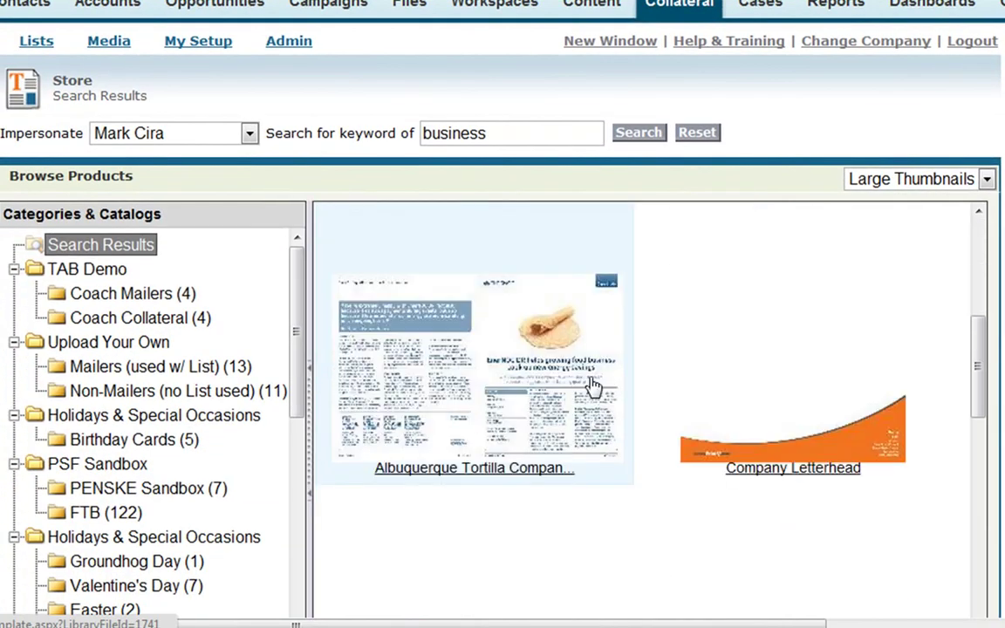
pyautogui.scroll(-5, 591, 384)
pyautogui.scroll(1, 593, 386)
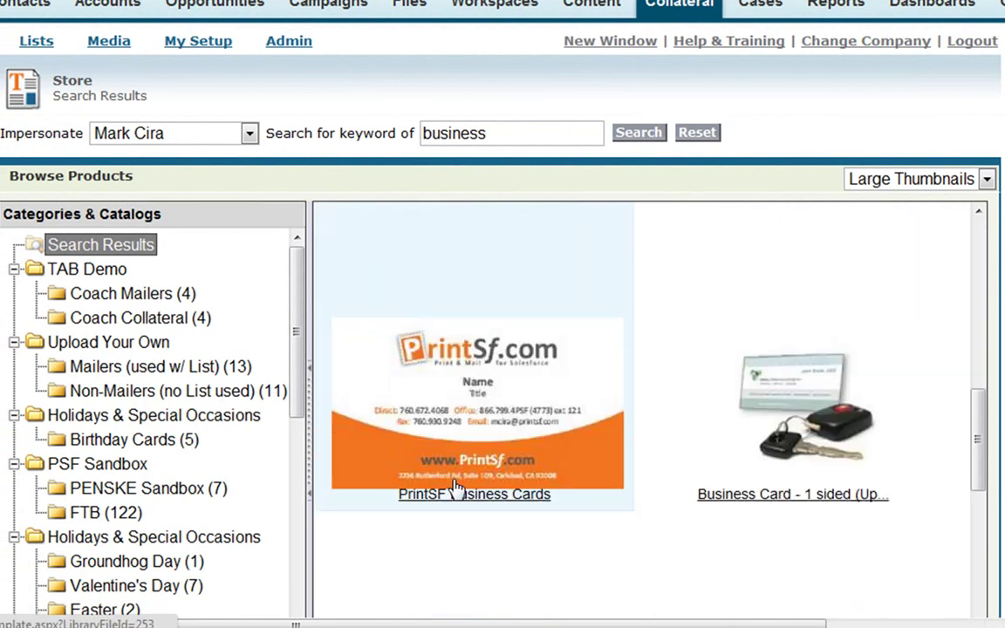
pyautogui.moveTo(469, 511)
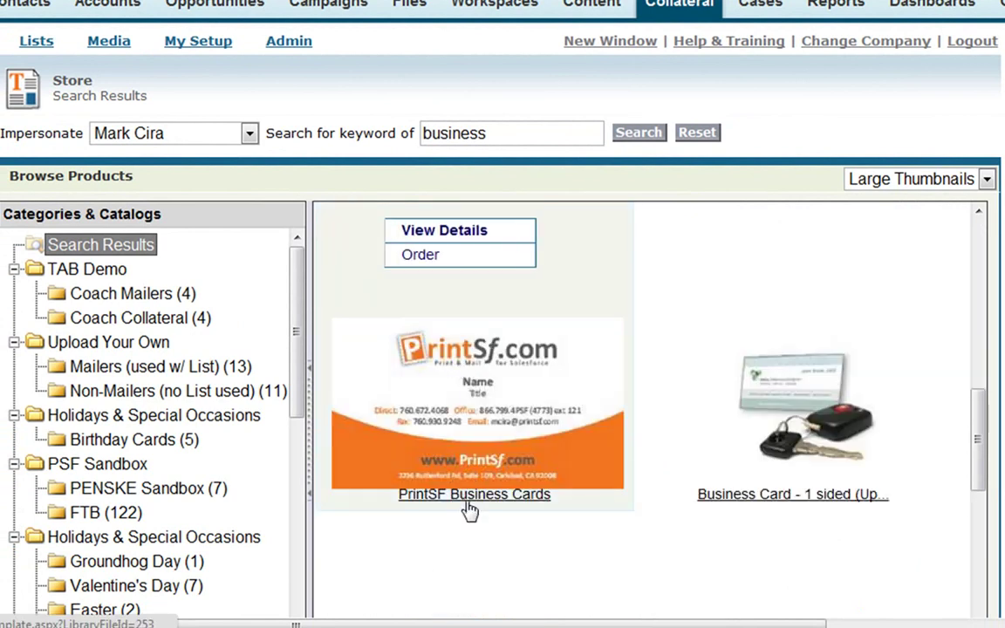
pyautogui.click(429, 254)
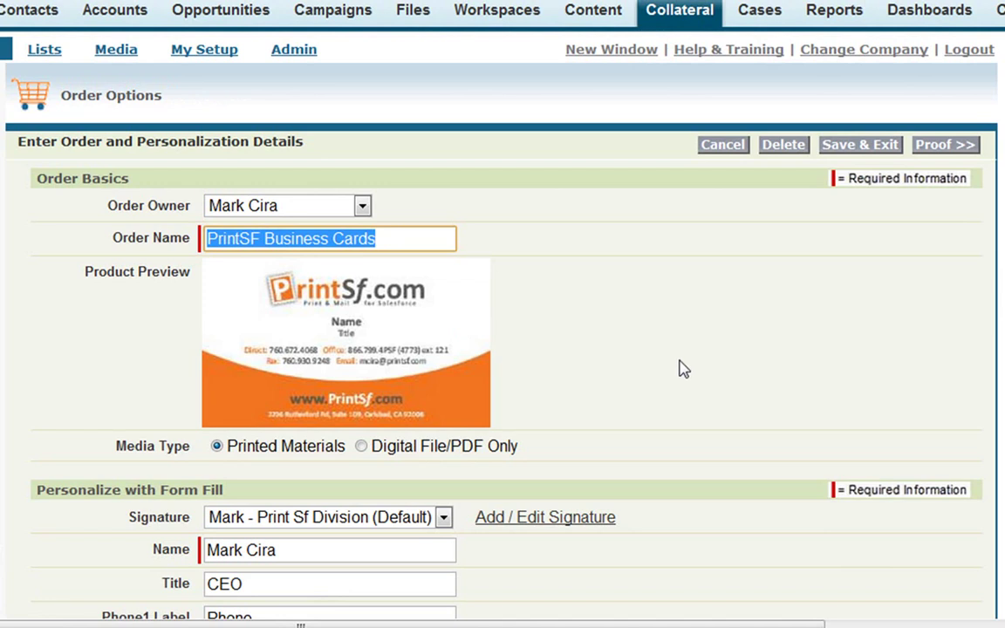
# - Change the order owner of the business card order to a different user
pyautogui.scroll(-1, 680, 363)
pyautogui.scroll(1, 680, 366)
pyautogui.scroll(-1, 684, 375)
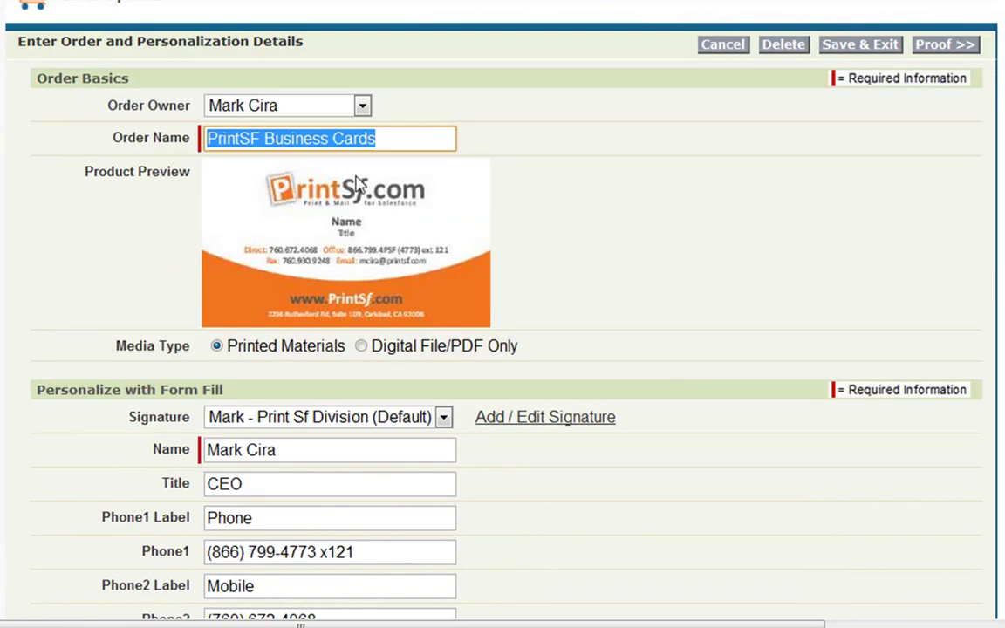
pyautogui.moveTo(116, 105); pyautogui.dragTo(189, 106)
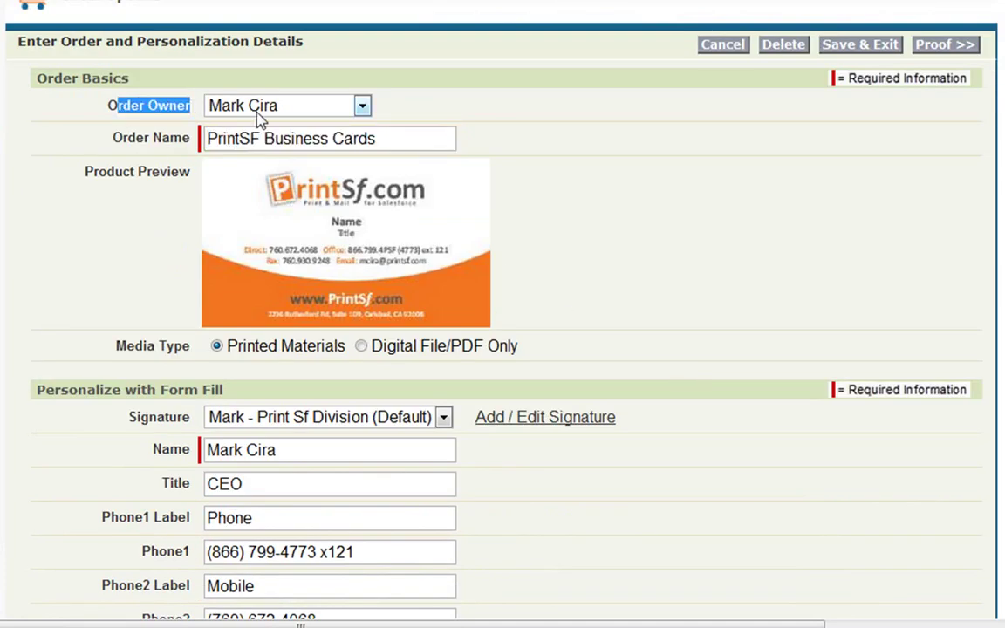
pyautogui.click(362, 105)
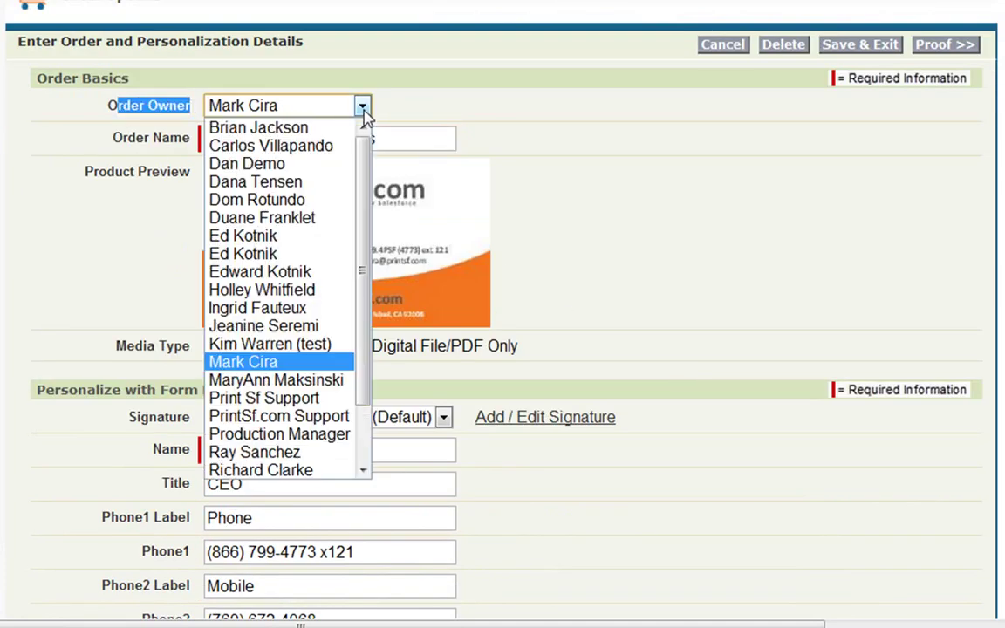
pyautogui.click(288, 271)
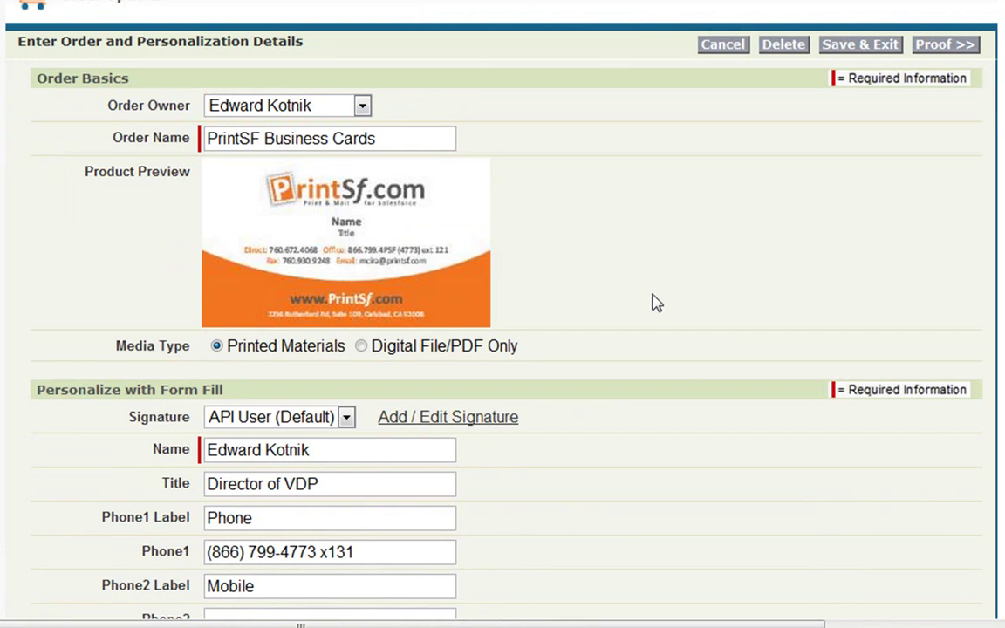
# - Review the personalization fields filled for the selected owner, and restore the original order owner
pyautogui.scroll(-5, 654, 297)
pyautogui.scroll(5, 654, 301)
pyautogui.scroll(-2, 623, 296)
pyautogui.scroll(3, 596, 297)
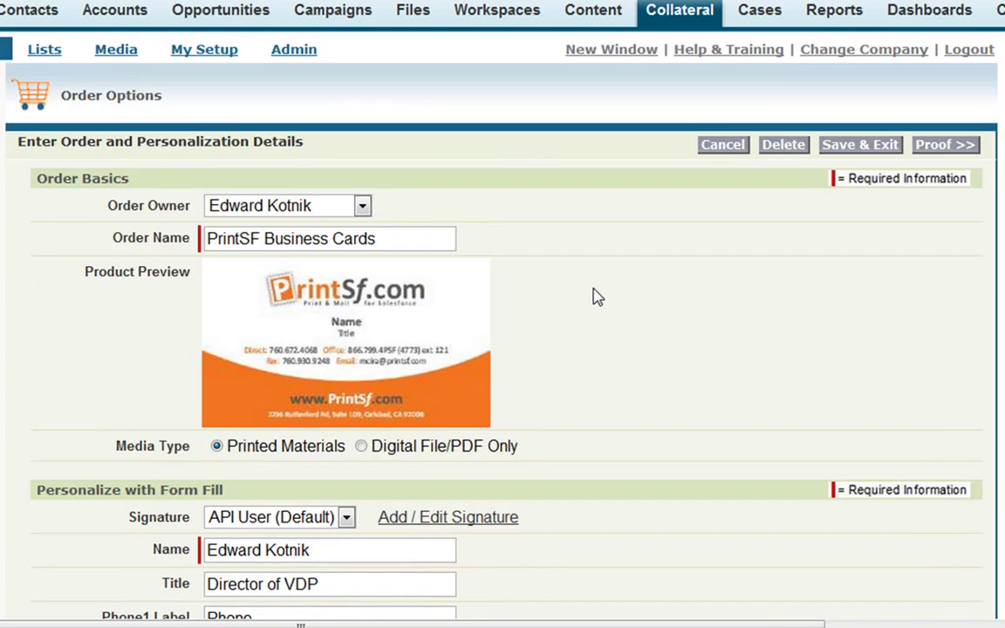
pyautogui.click(362, 205)
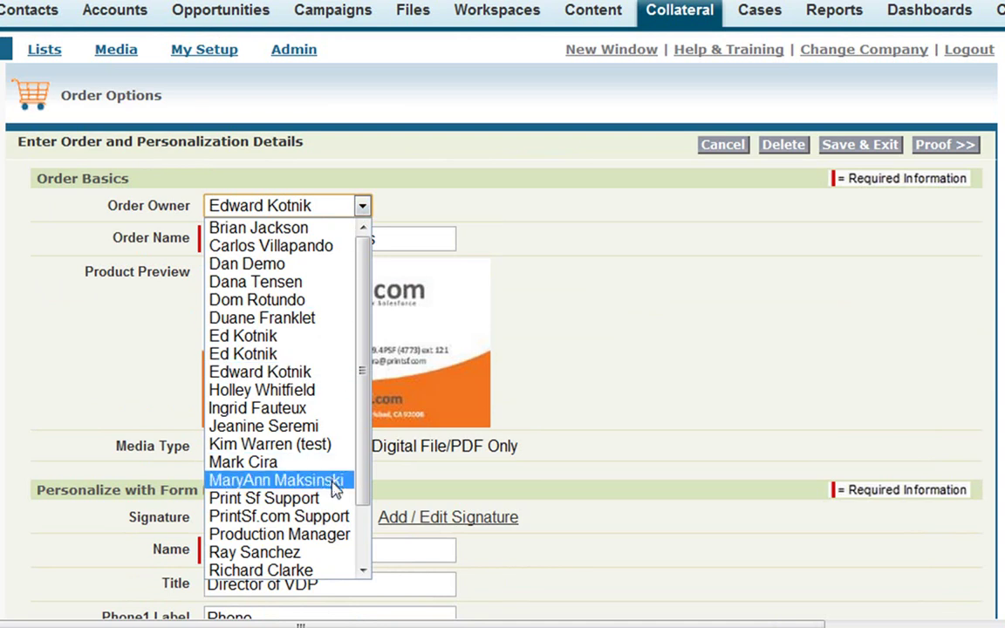
pyautogui.click(330, 462)
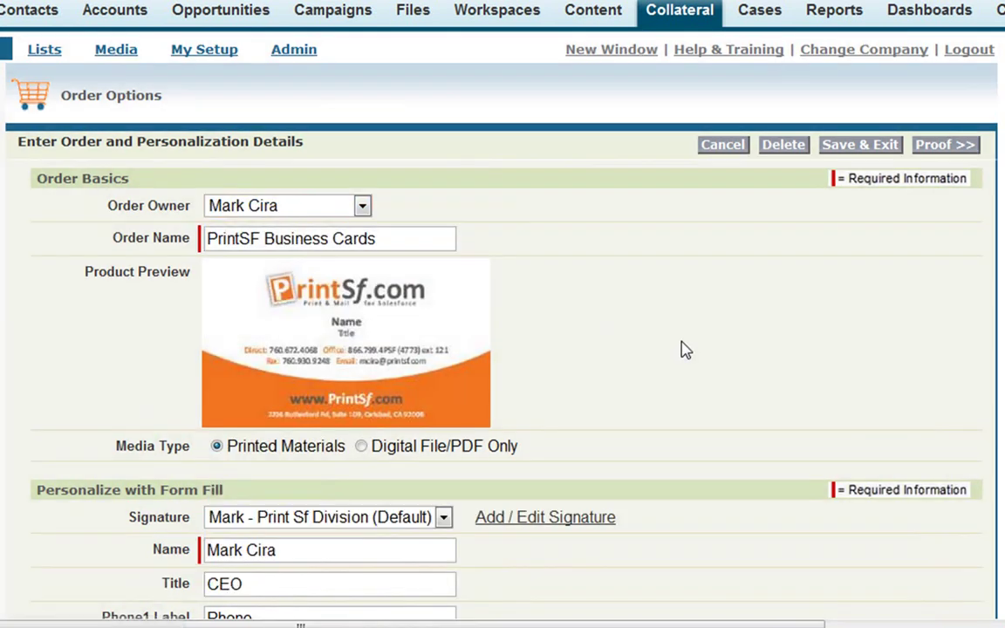
# - Switch the media type to Digital File/PDF Only and back to Printed Materials
pyautogui.scroll(-1, 688, 358)
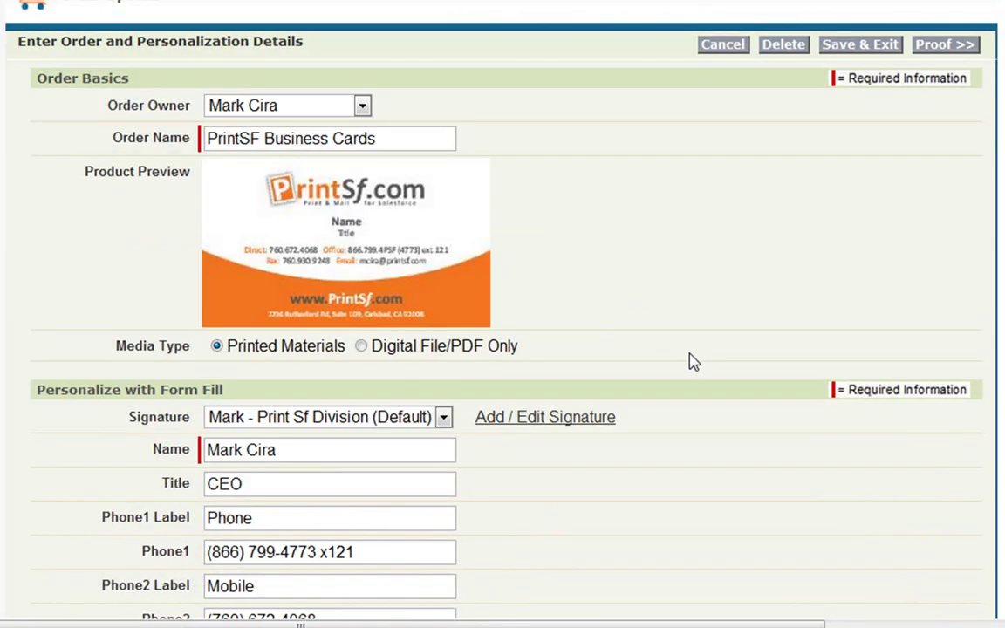
pyautogui.scroll(1, 691, 361)
pyautogui.scroll(-1, 688, 361)
pyautogui.moveTo(245, 348); pyautogui.dragTo(519, 346)
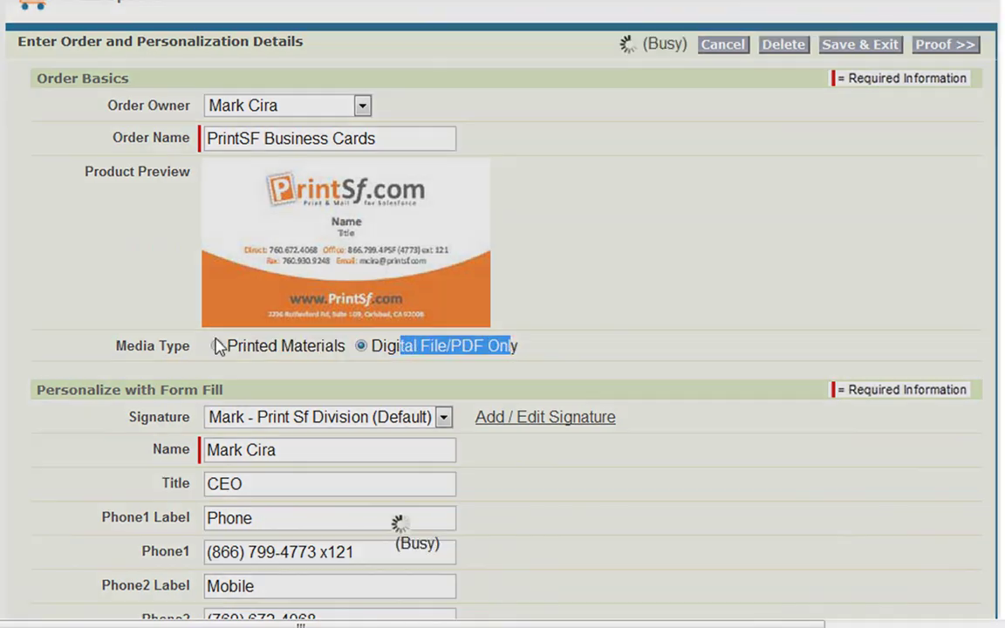
pyautogui.click(216, 347)
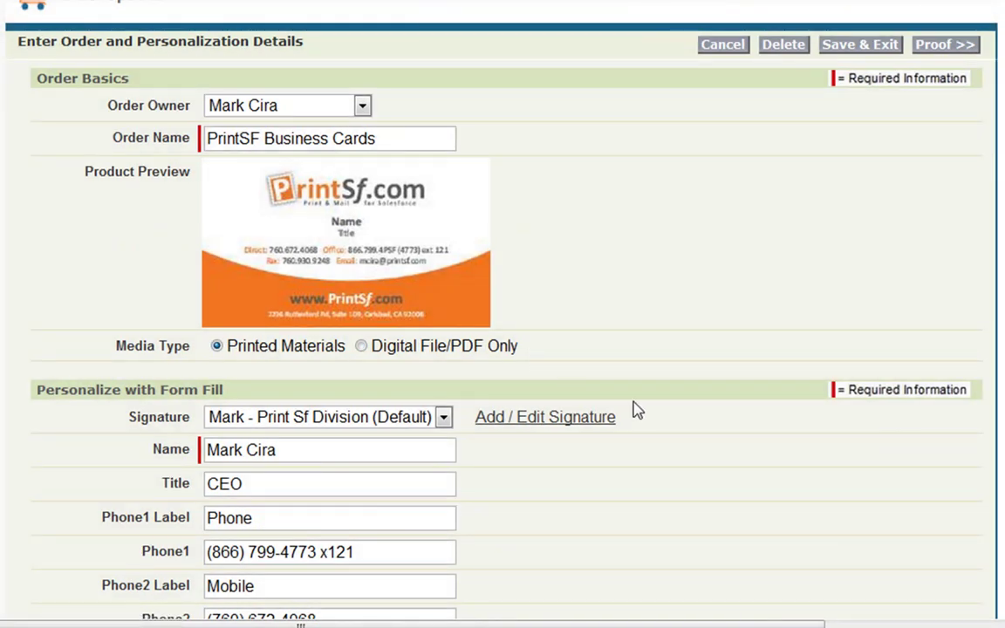
# - Review the Personalize with Form Fill fields, compare back designs, and set Back Design to Back Version 4
pyautogui.scroll(-4, 636, 410)
pyautogui.scroll(-1, 635, 432)
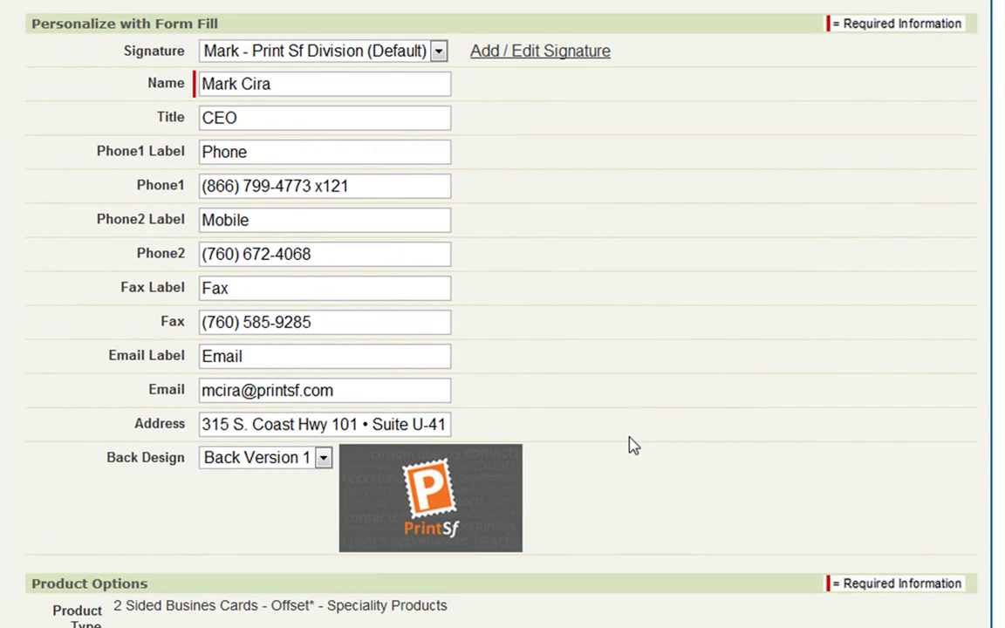
pyautogui.moveTo(64, 32); pyautogui.dragTo(242, 30)
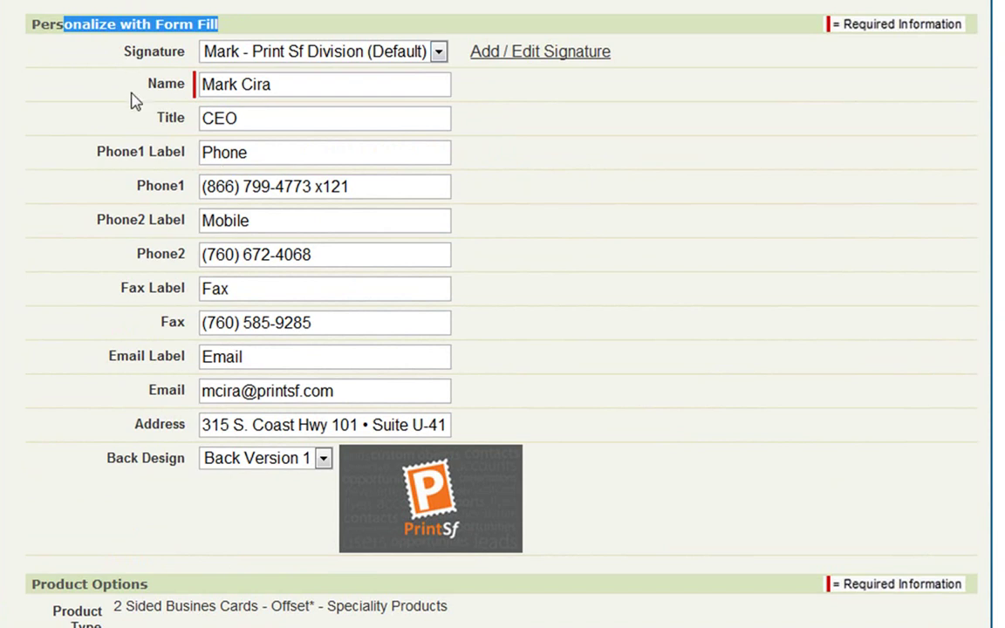
pyautogui.moveTo(157, 83); pyautogui.dragTo(182, 80)
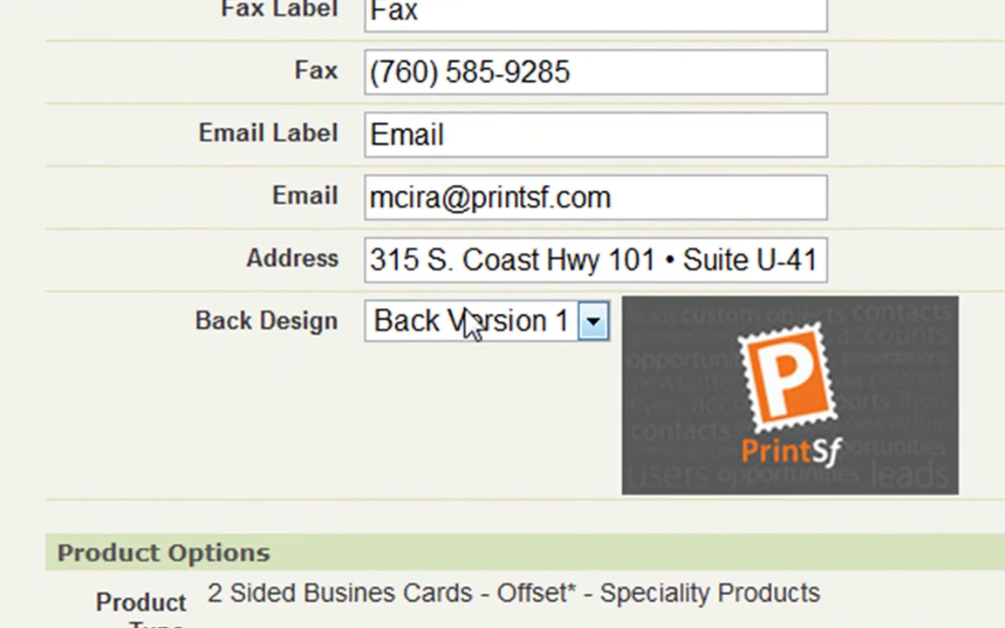
pyautogui.click(492, 333)
pyautogui.click(533, 460)
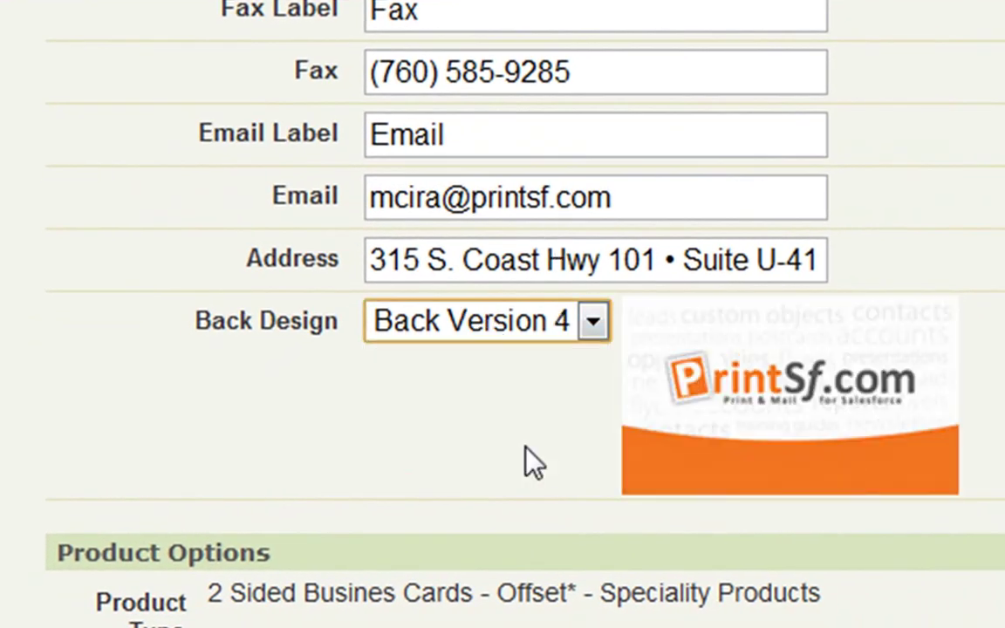
pyautogui.click(530, 330)
pyautogui.click(528, 436)
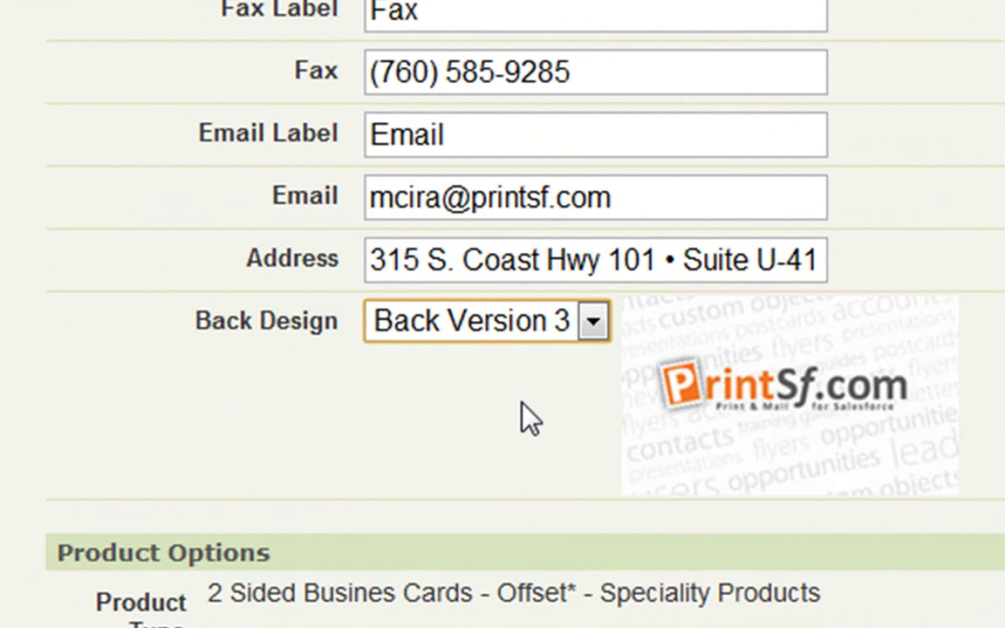
pyautogui.click(524, 335)
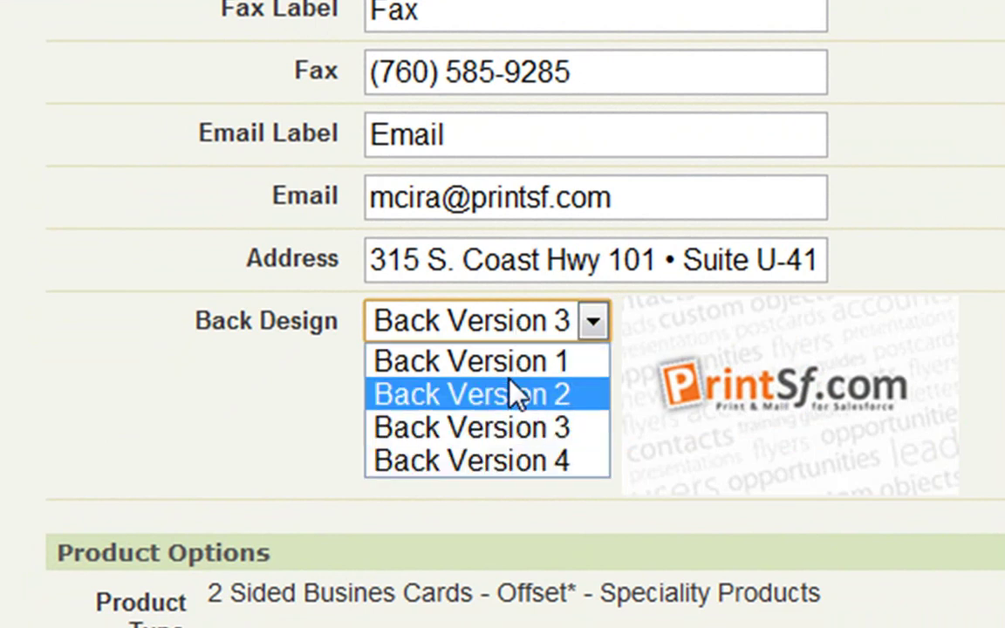
pyautogui.click(521, 461)
pyautogui.click(514, 427)
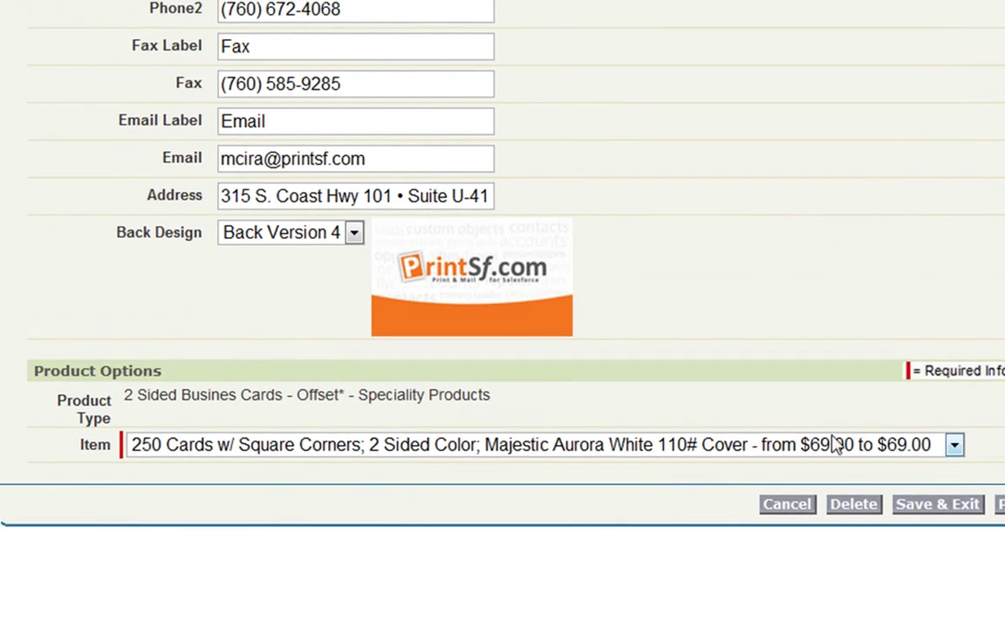
# - Examine the card quantity and price options for the order item, keeping the 250-card option
pyautogui.click(953, 445)
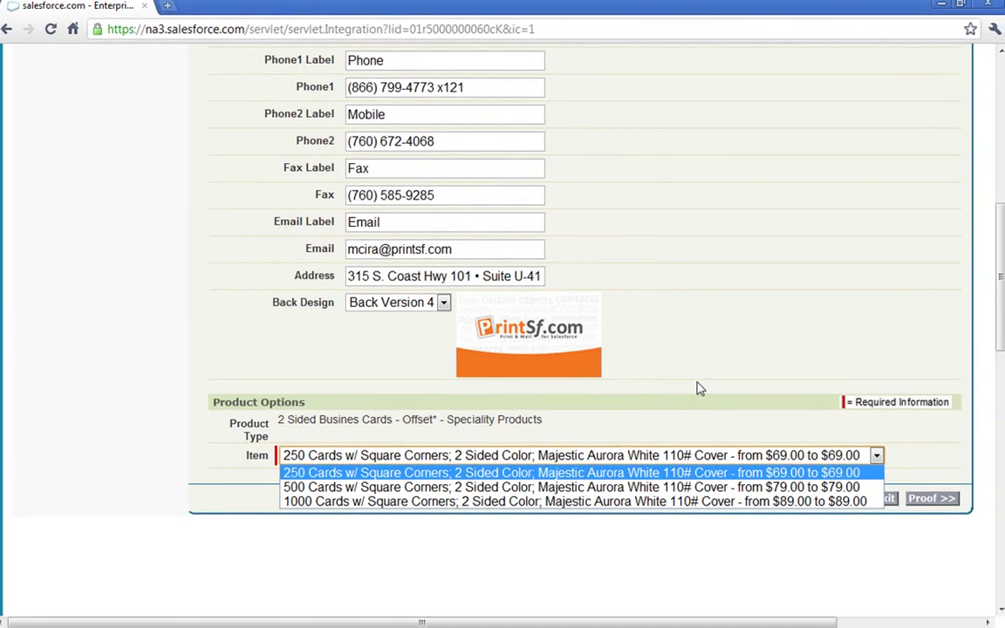
pyautogui.click(698, 388)
# - Examine the prefilled Phone1 field and locate the Setup option for the user account
pyautogui.scroll(2, 697, 388)
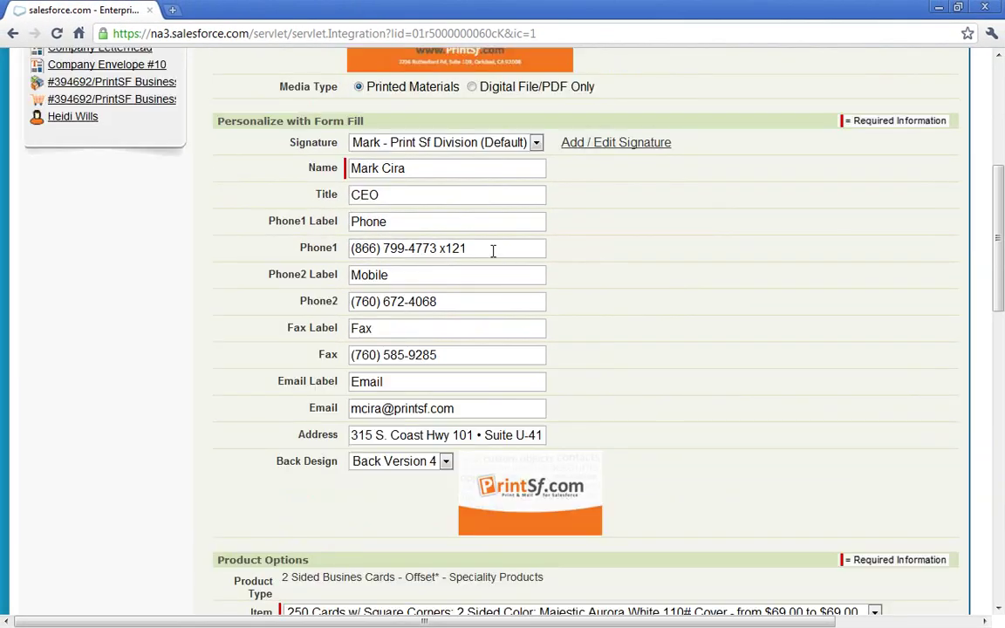
pyautogui.moveTo(493, 250); pyautogui.dragTo(342, 250)
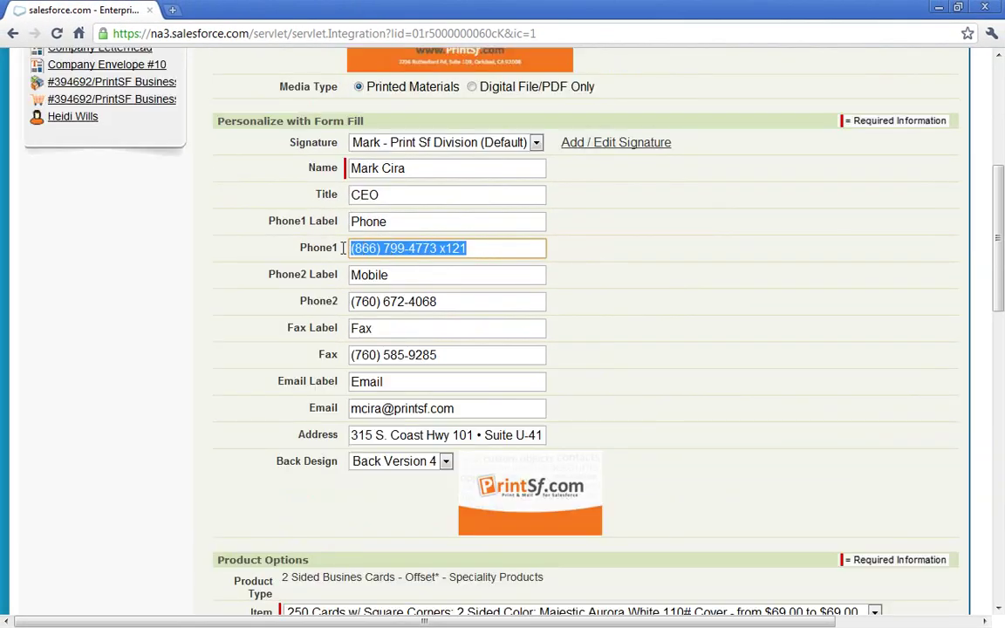
pyautogui.scroll(5, 662, 423)
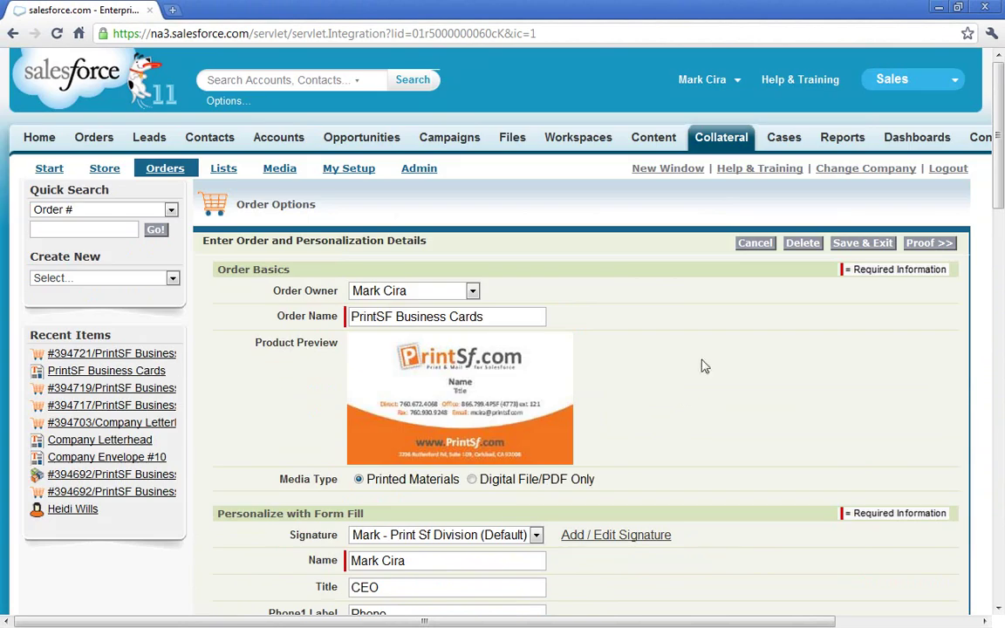
pyautogui.click(702, 79)
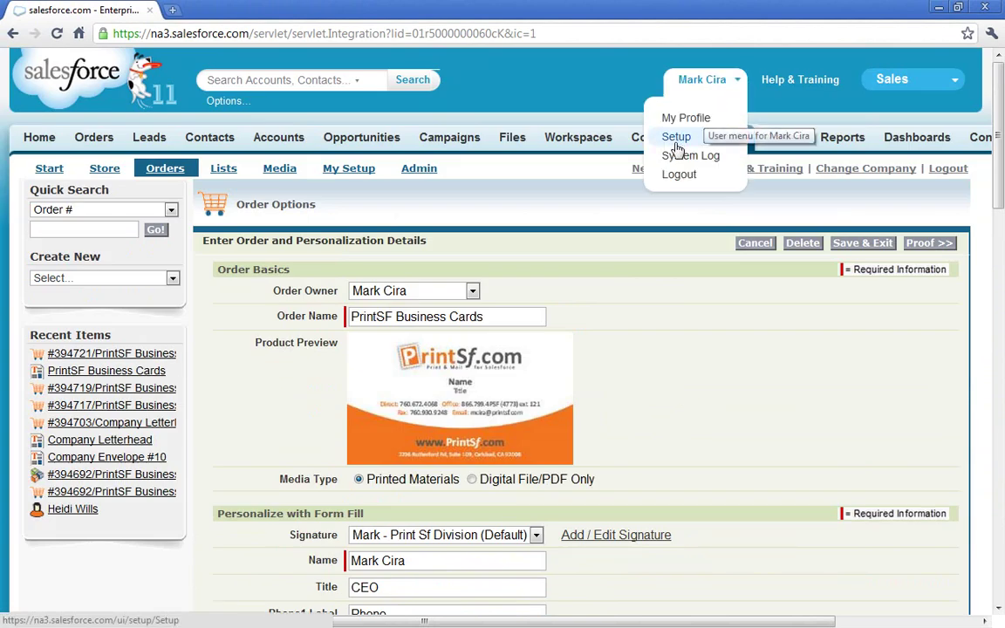
pyautogui.scroll(-3, 748, 397)
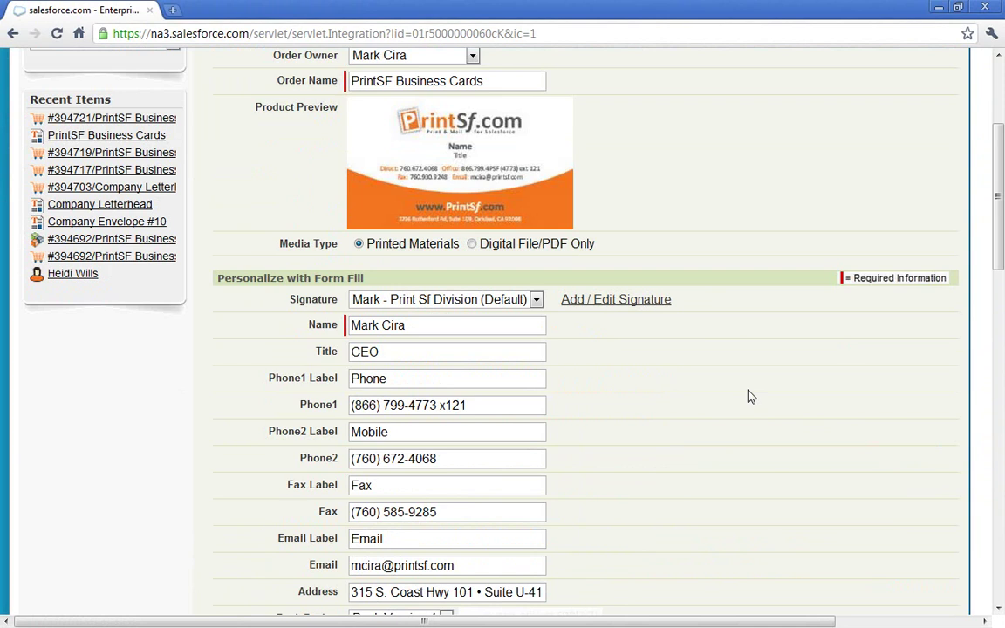
# - Review the prefilled Personalize with Form Fill details and clear the Fax number
pyautogui.scroll(-2, 748, 397)
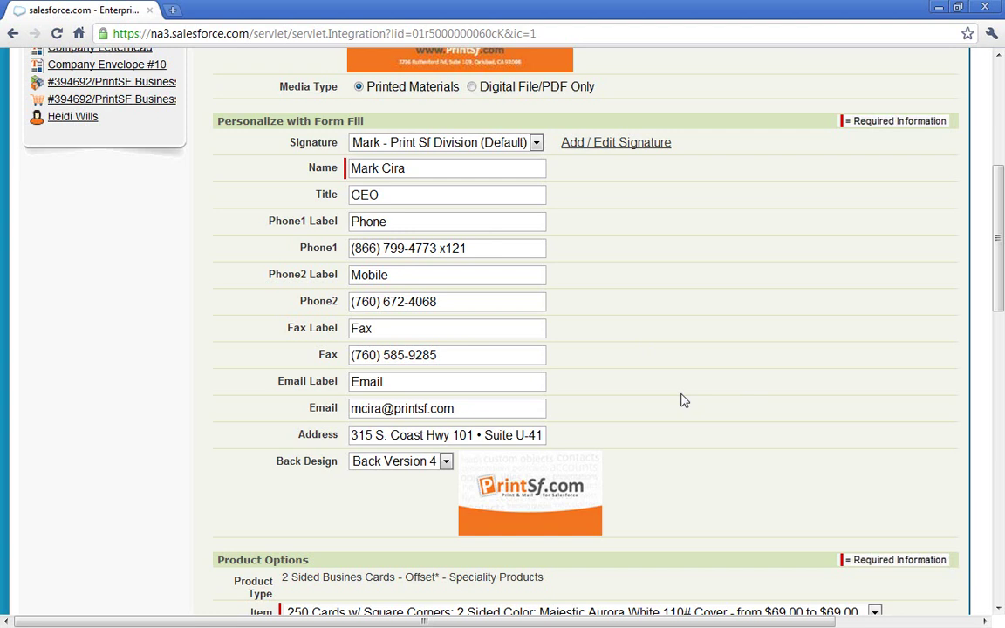
pyautogui.scroll(5, 684, 400)
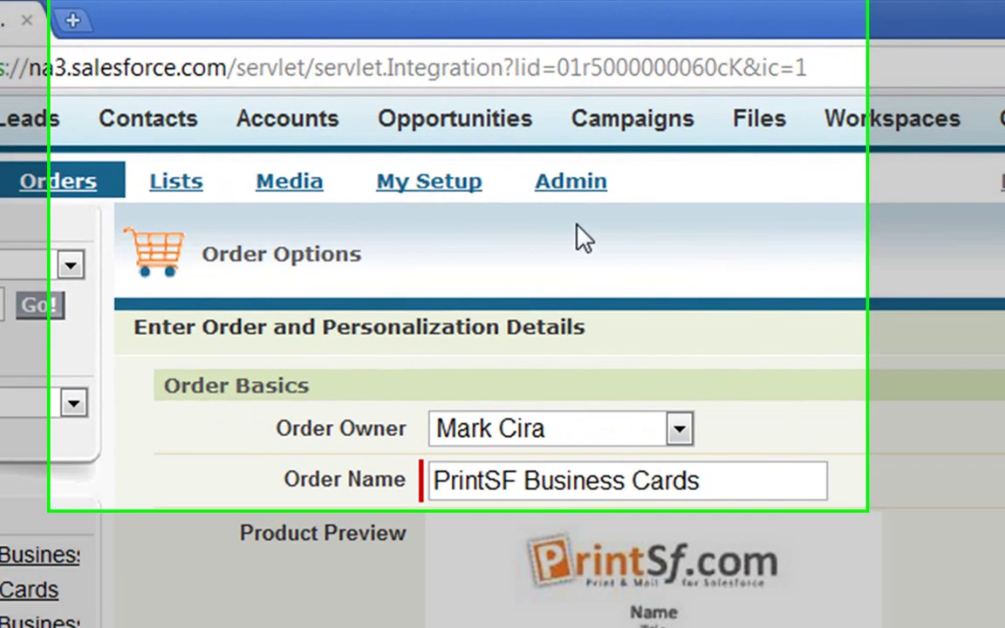
pyautogui.moveTo(579, 179)
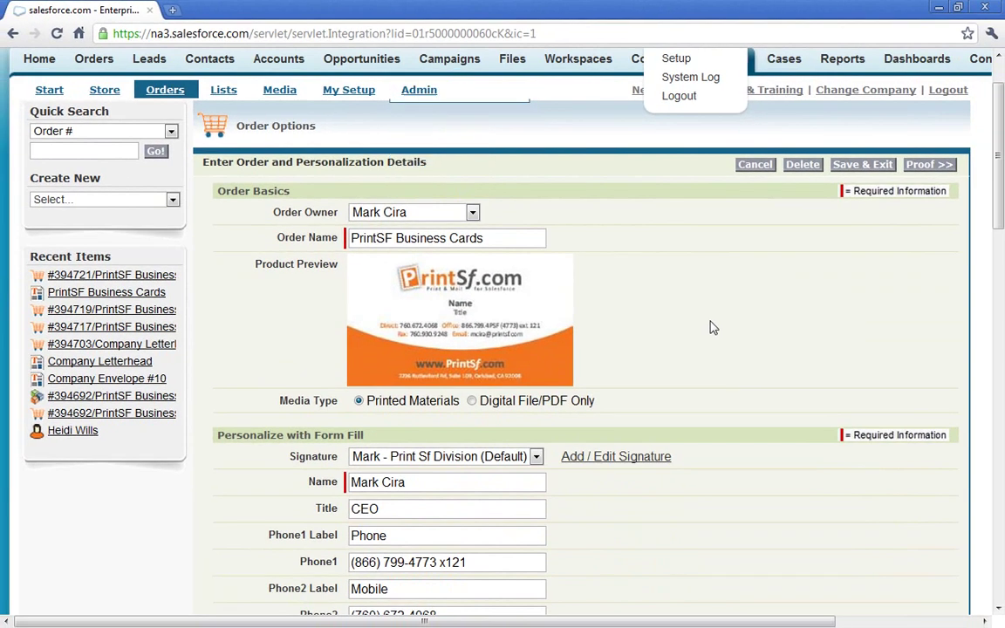
pyautogui.scroll(-6, 798, 419)
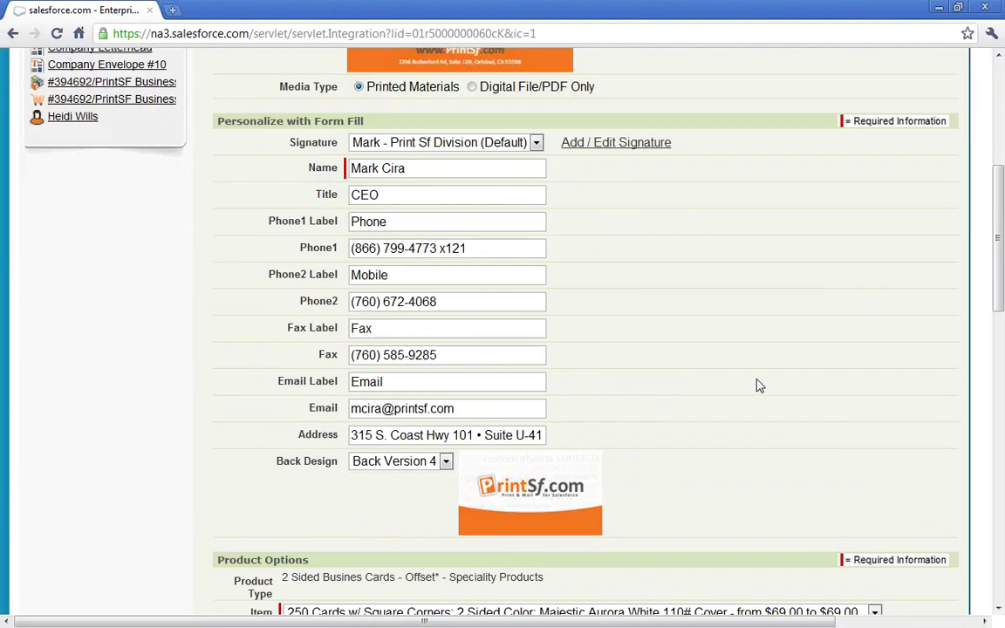
pyautogui.scroll(-1, 758, 385)
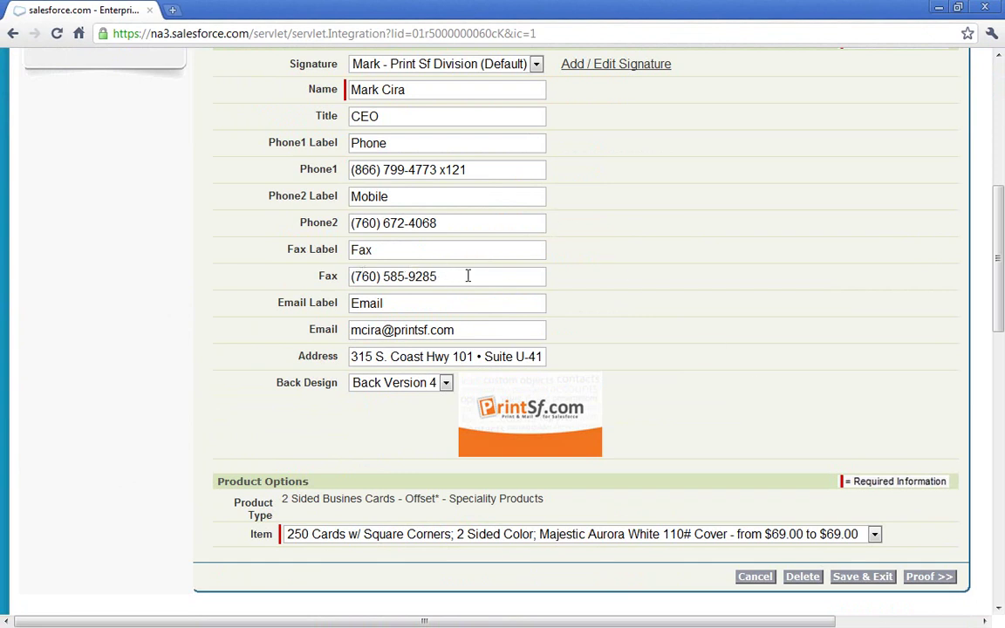
pyautogui.moveTo(460, 276); pyautogui.dragTo(313, 276)
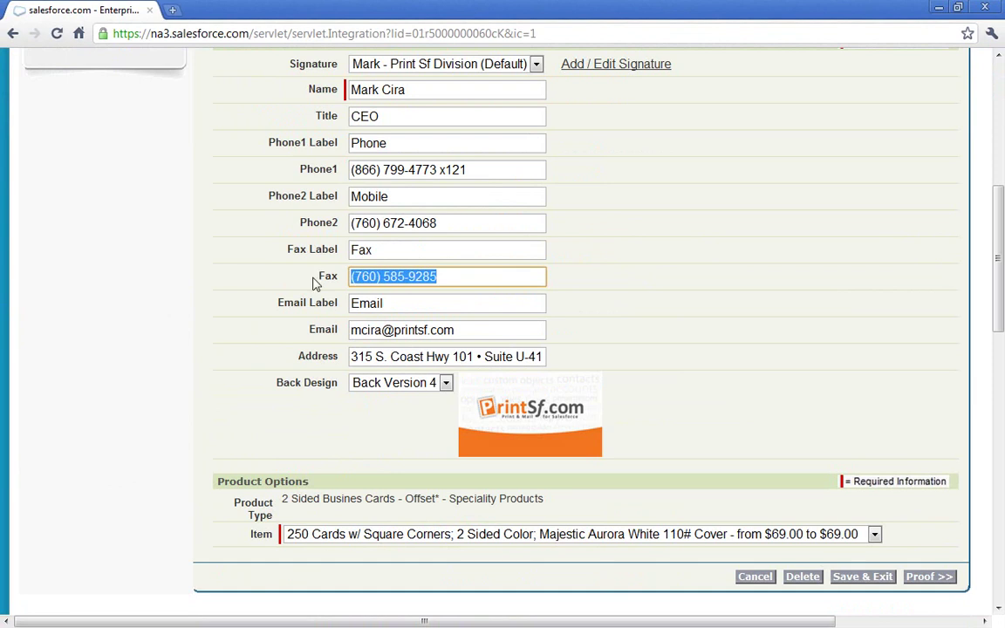
pyautogui.press('BackSpace')
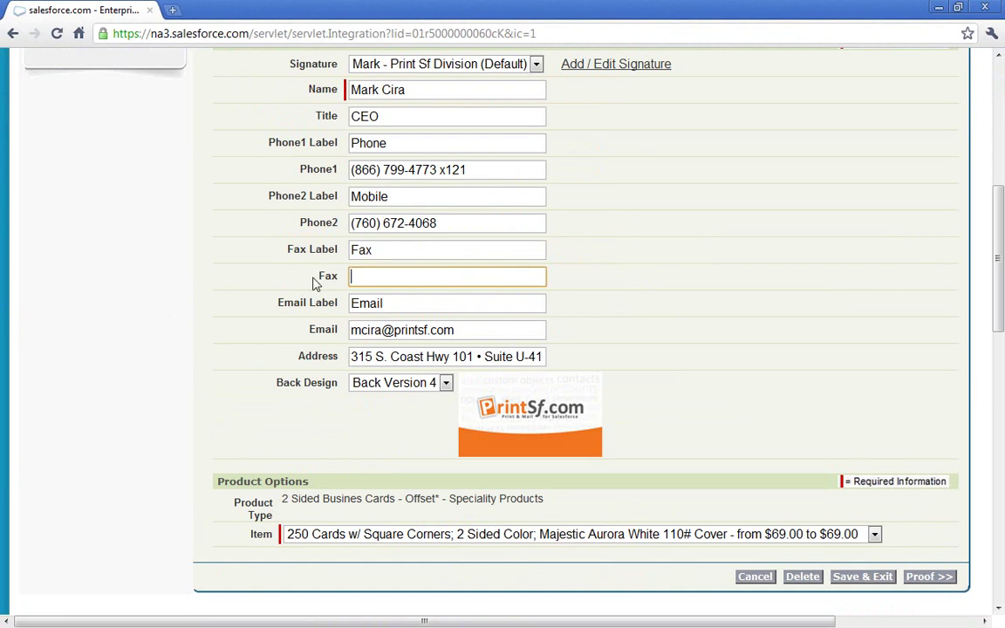
pyautogui.click(288, 429)
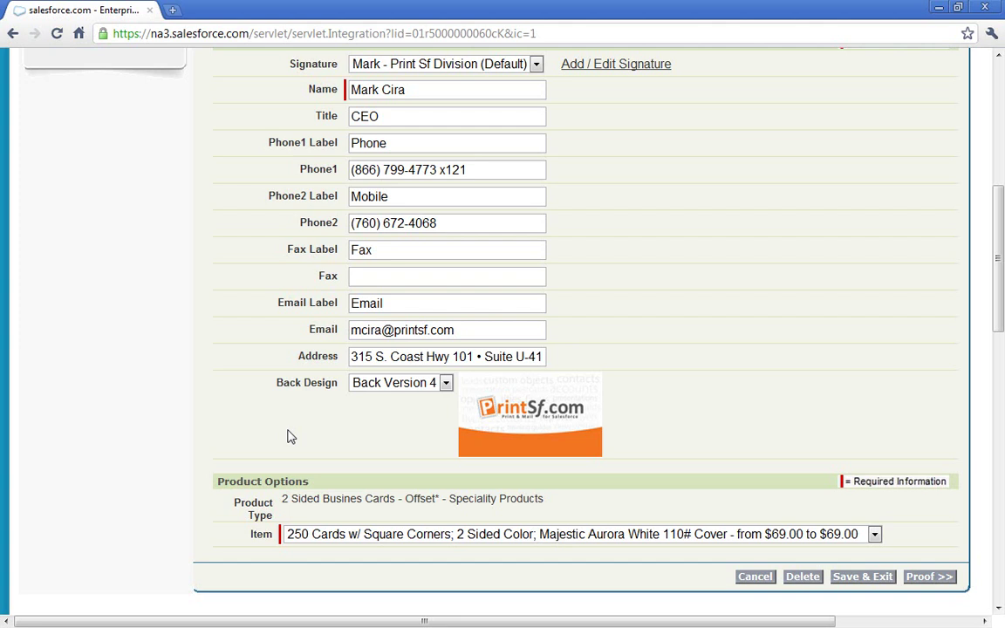
# - Generate the proof of the PrintSF business card and approve it
pyautogui.scroll(6, 290, 436)
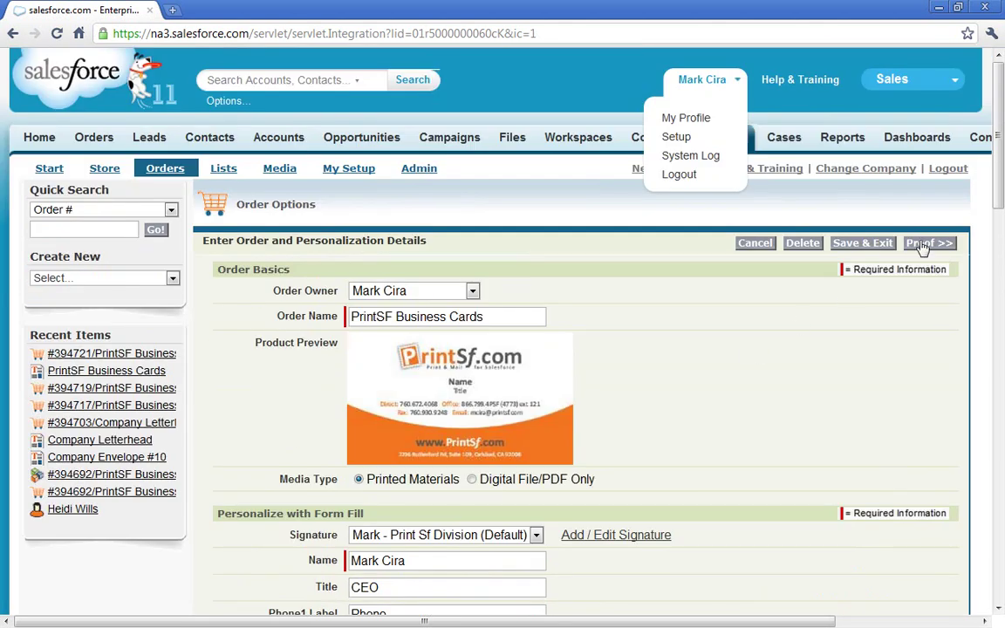
pyautogui.click(927, 243)
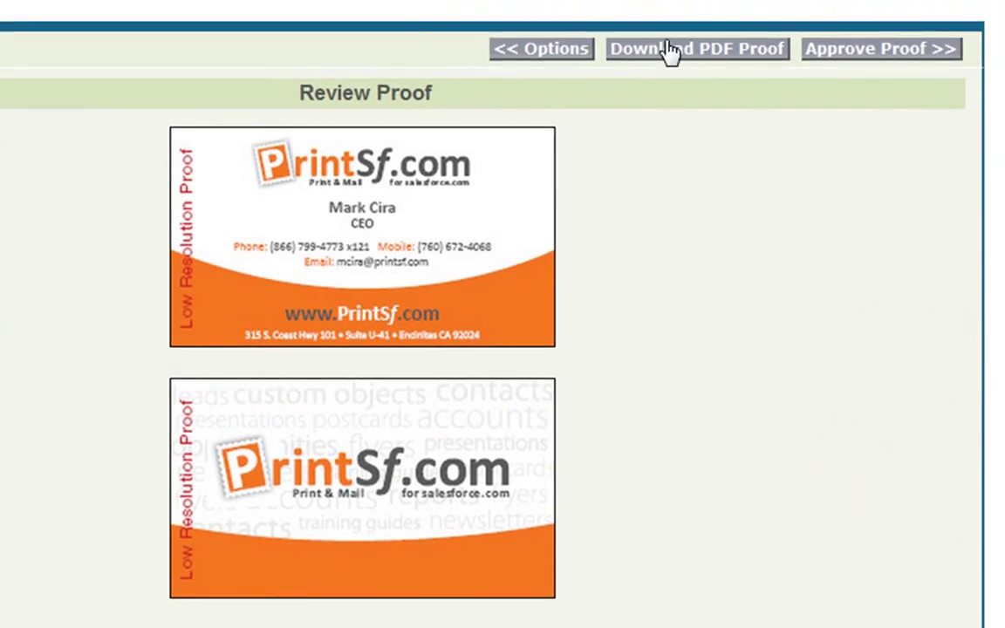
pyautogui.click(879, 49)
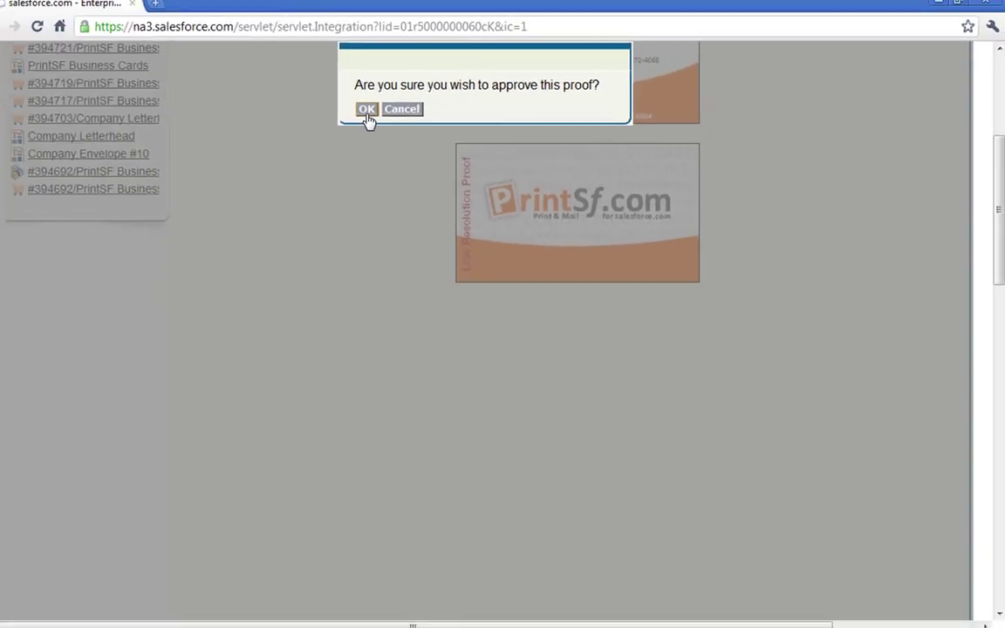
pyautogui.click(24, 317)
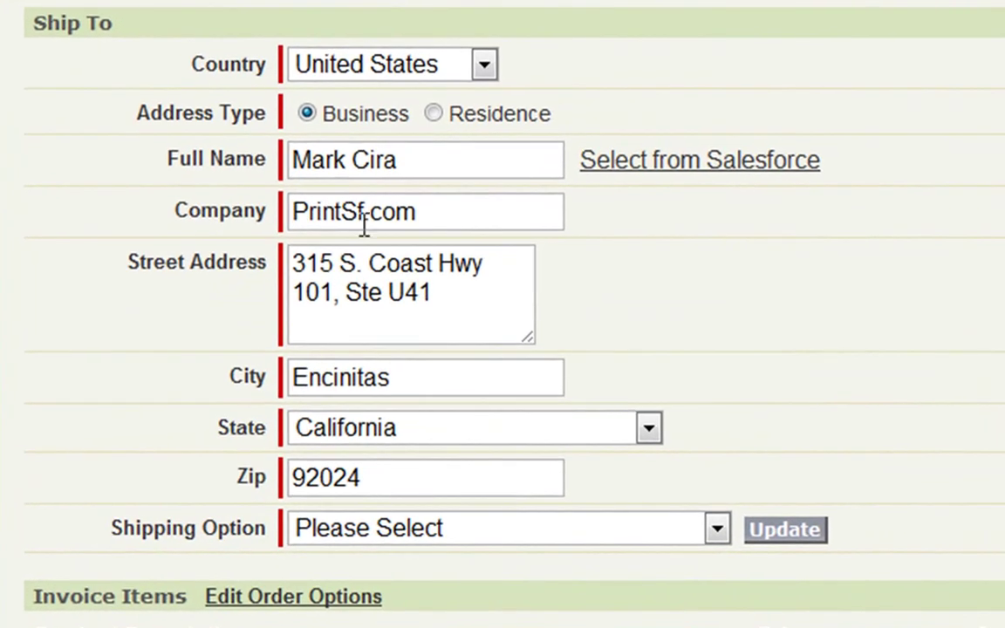
# - Examine the Ship To full name and the Salesforce recipient lookup, closing the lookup without choosing anyone
pyautogui.click(432, 162)
pyautogui.moveTo(432, 161); pyautogui.dragTo(298, 157)
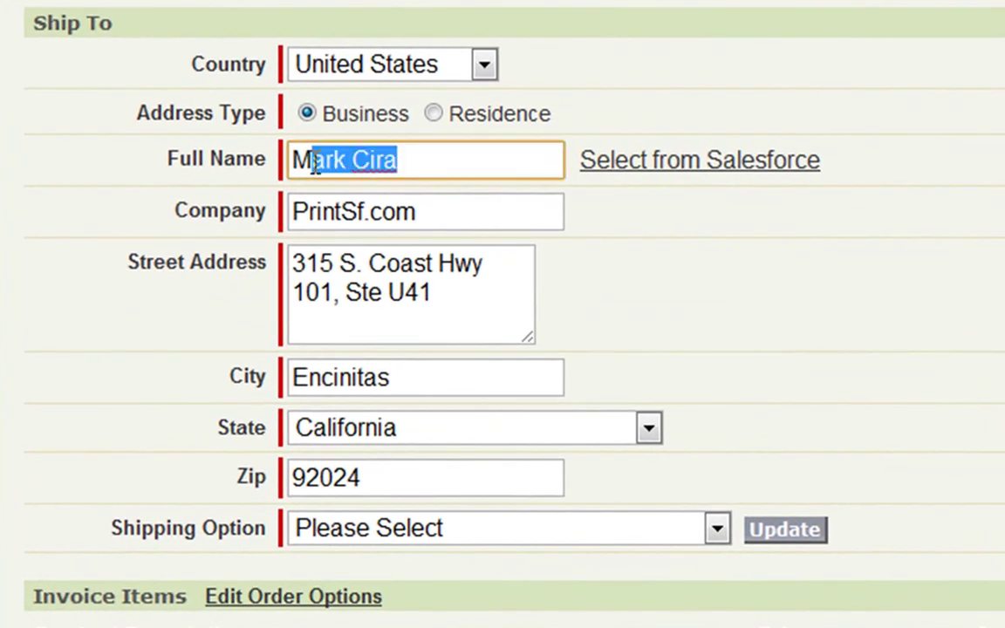
pyautogui.click(149, 340)
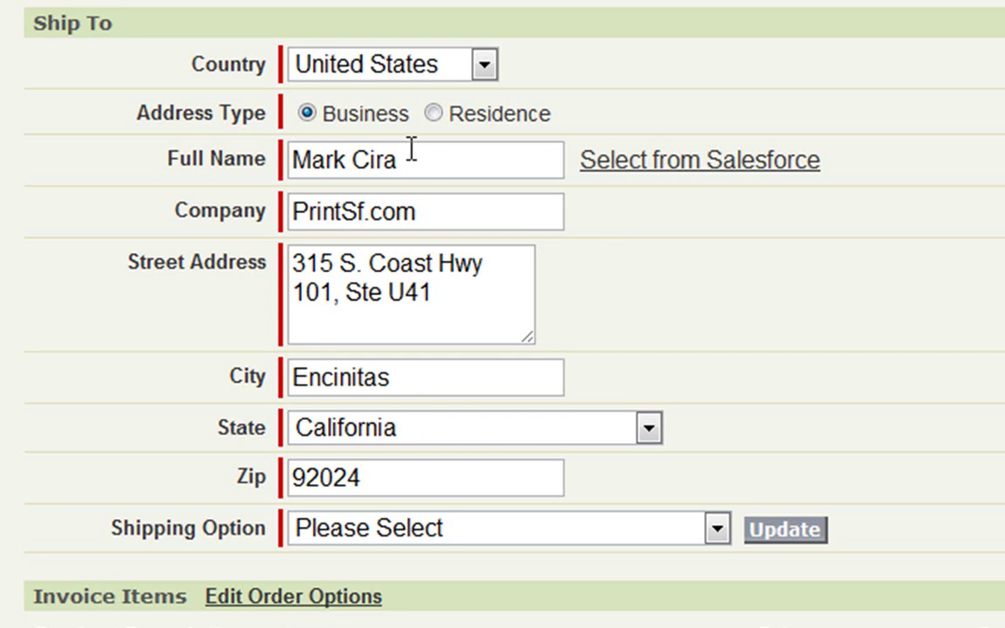
pyautogui.moveTo(509, 160); pyautogui.dragTo(294, 160)
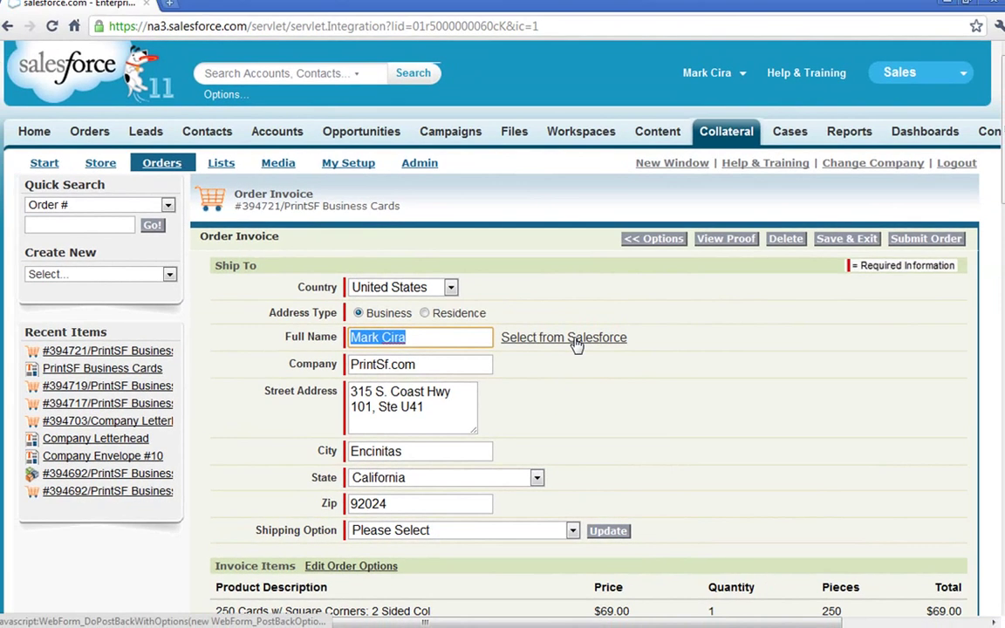
pyautogui.click(703, 184)
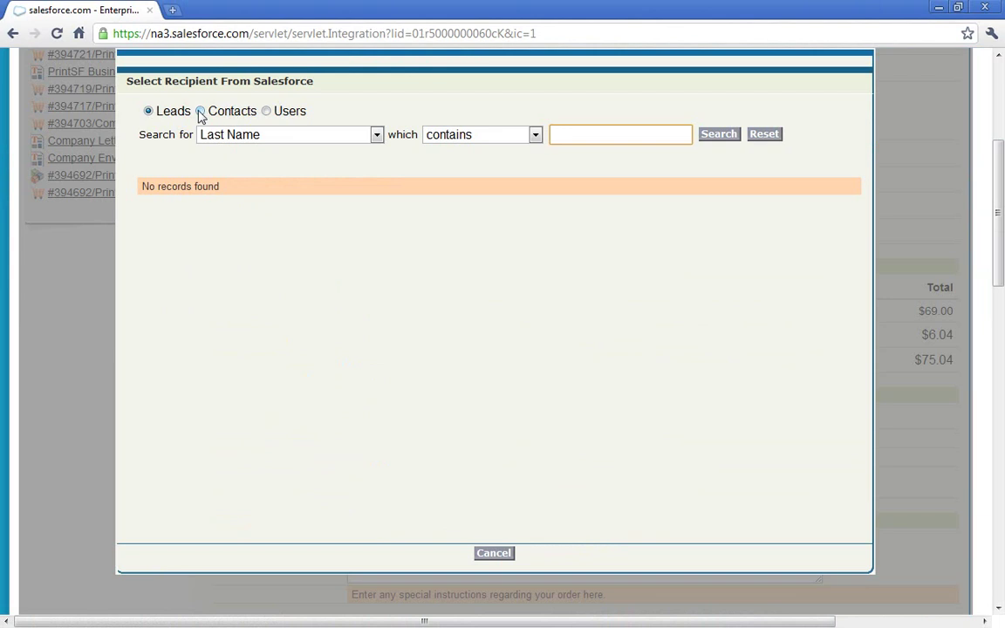
pyautogui.click(494, 553)
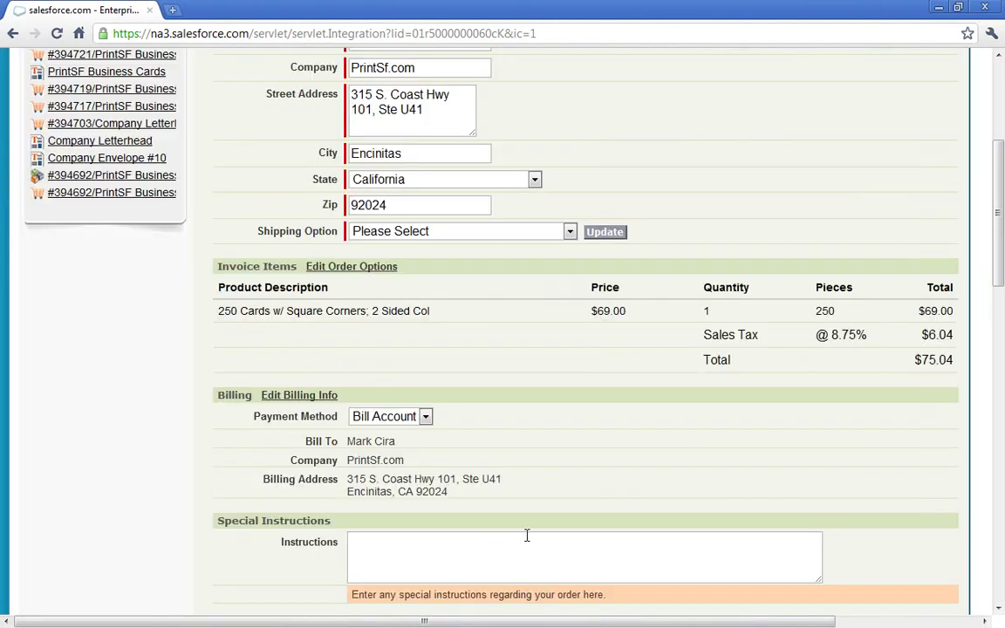
# - Set the shipping option to $5.83 - UPS Ground and keep Bill Account as the payment method
pyautogui.scroll(1, 527, 536)
pyautogui.click(538, 311)
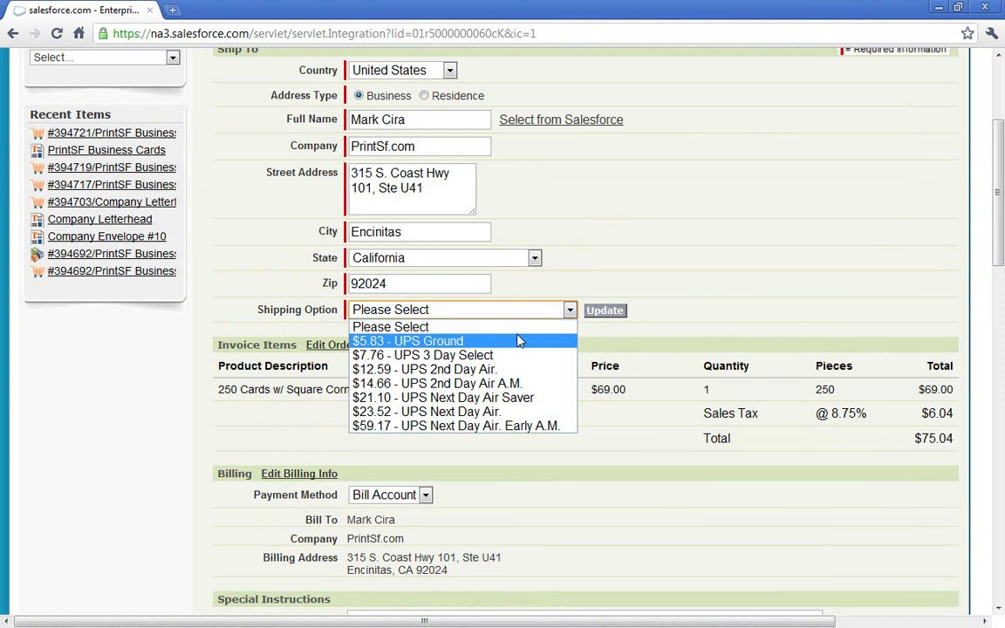
pyautogui.click(518, 342)
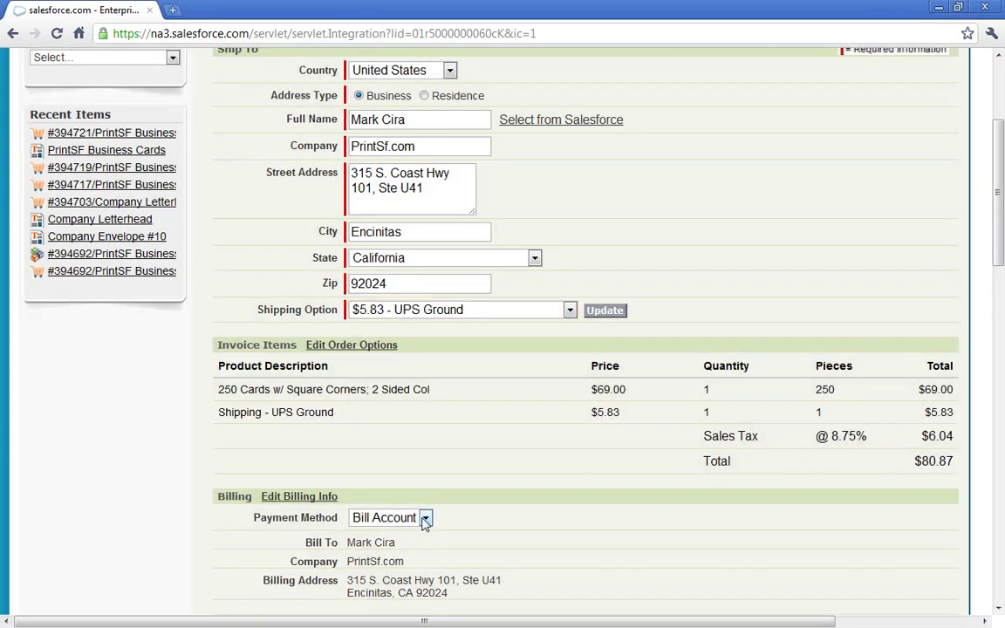
pyautogui.click(425, 518)
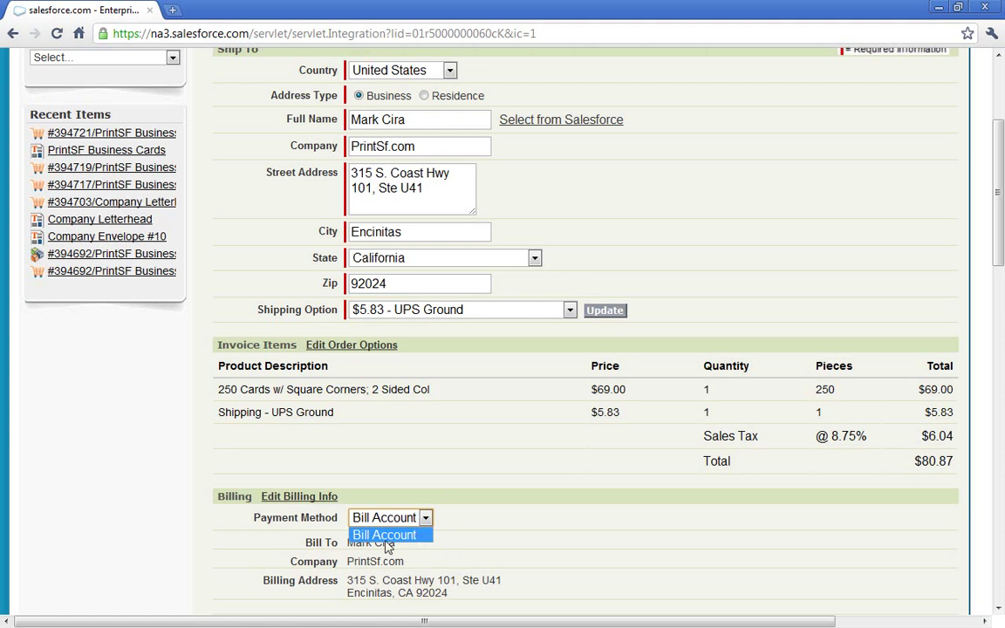
pyautogui.click(512, 554)
# - Submit the PrintSF Business Cards order and confirm the submission
pyautogui.scroll(-2, 526, 572)
pyautogui.scroll(5, 527, 572)
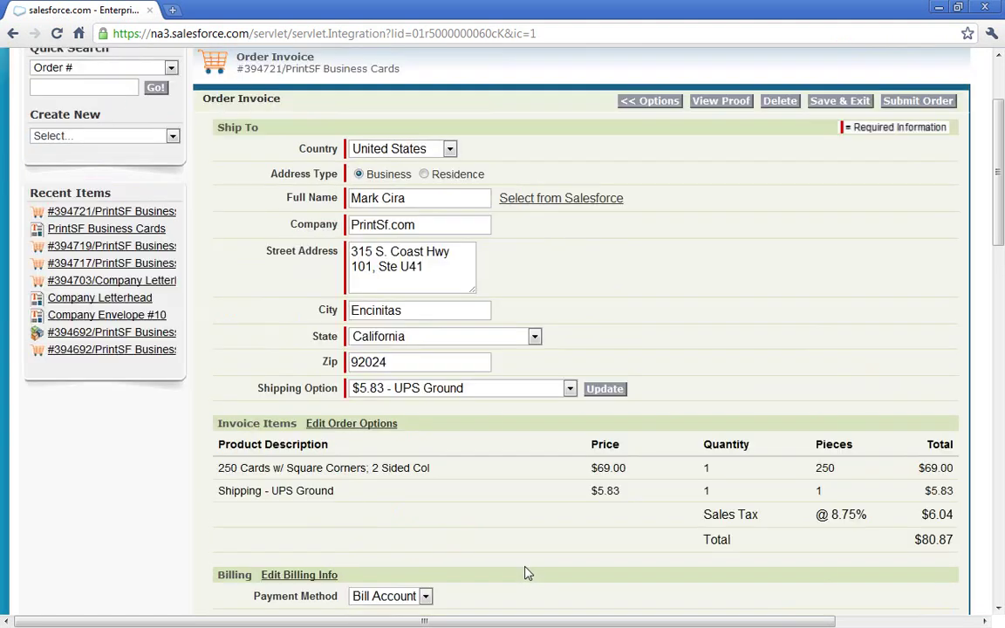
pyautogui.click(911, 180)
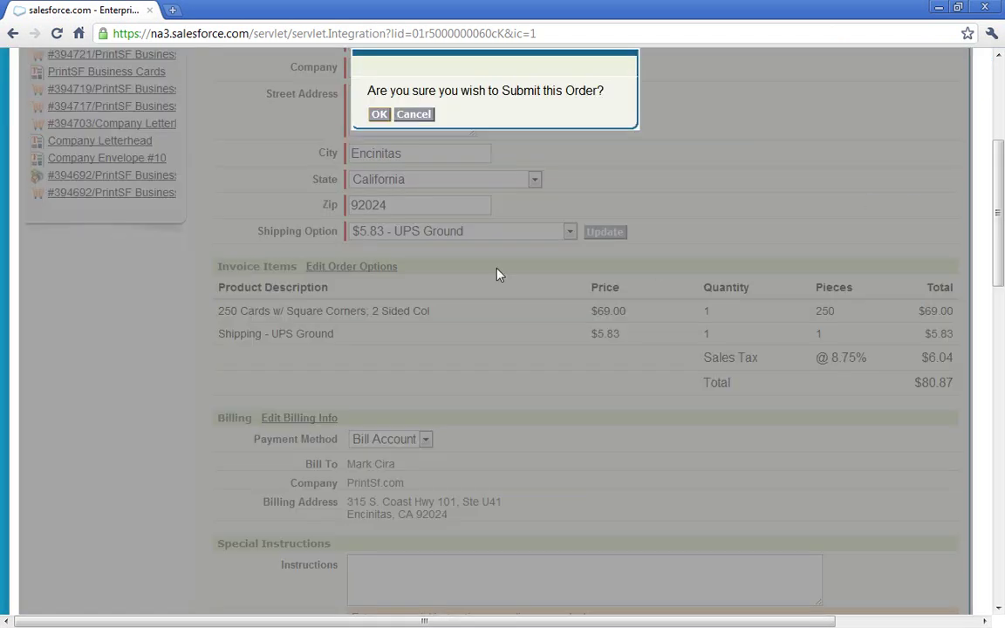
pyautogui.click(378, 114)
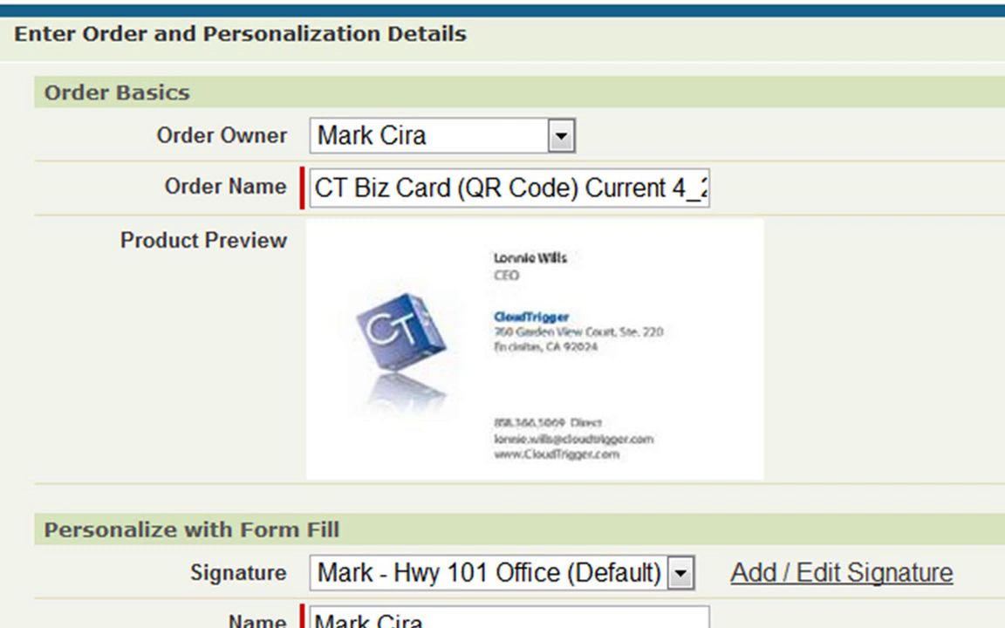
# - Examine the form fill fields of the CT Biz Card (QR Code) order, including Phone 2 and the Phone1 Label options, keeping Direct
pyautogui.scroll(-5, 502, 349)
pyautogui.scroll(-2, 502, 349)
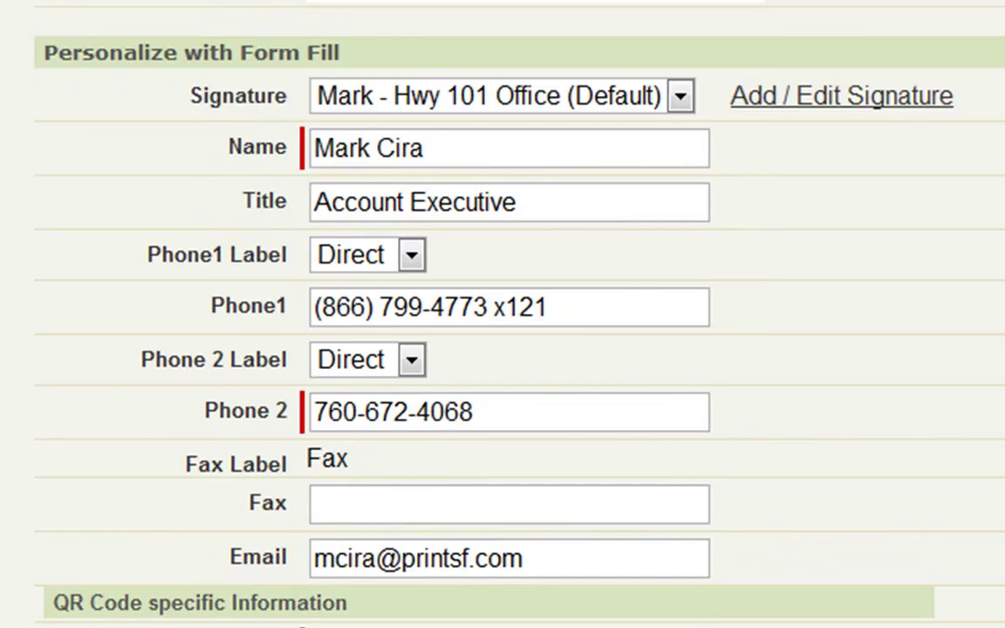
pyautogui.moveTo(96, 54); pyautogui.dragTo(370, 44)
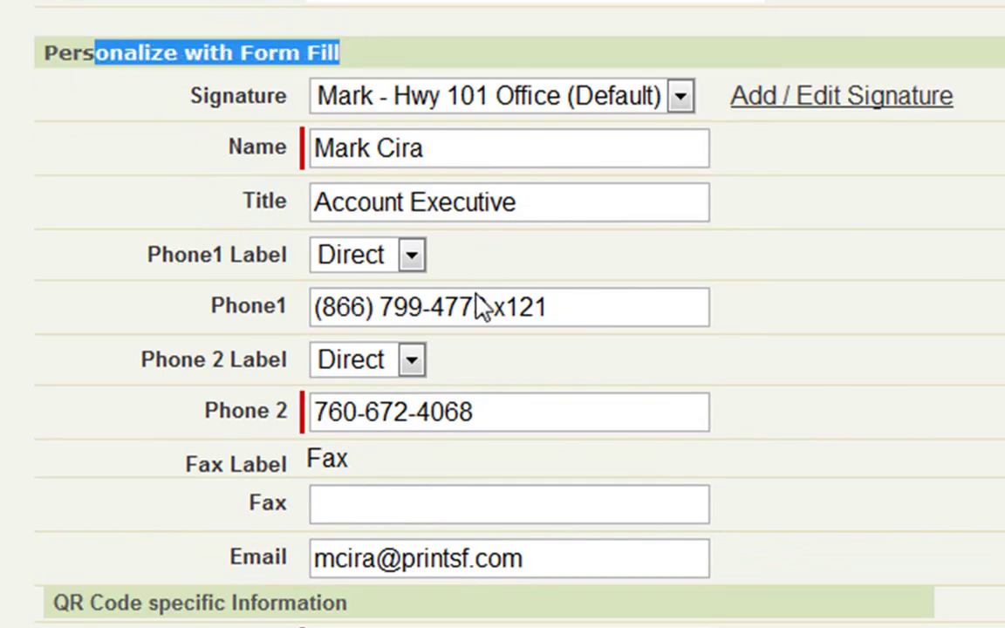
pyautogui.click(147, 344)
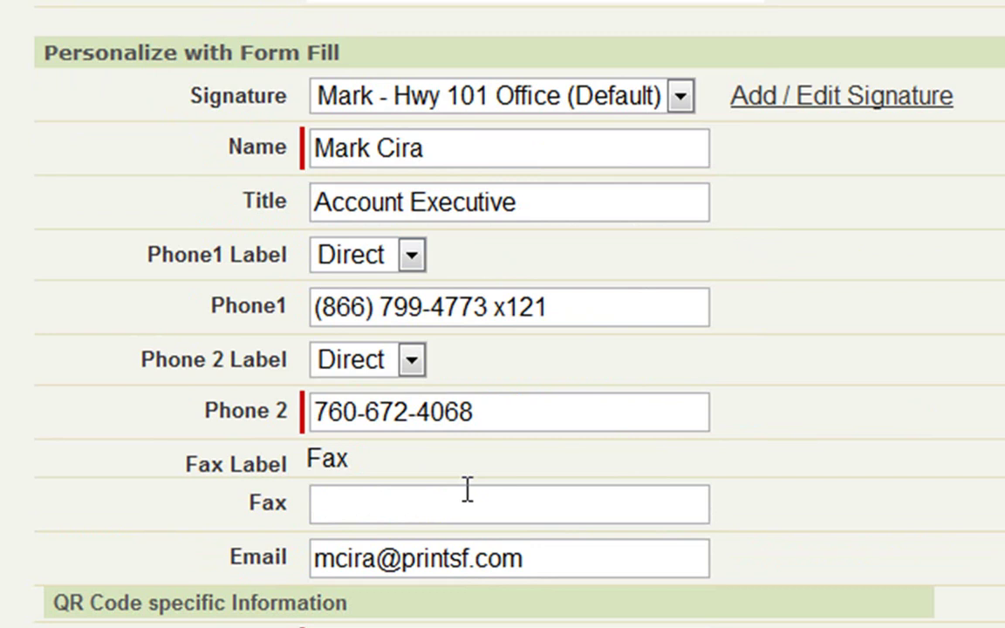
pyautogui.moveTo(534, 427); pyautogui.dragTo(262, 419)
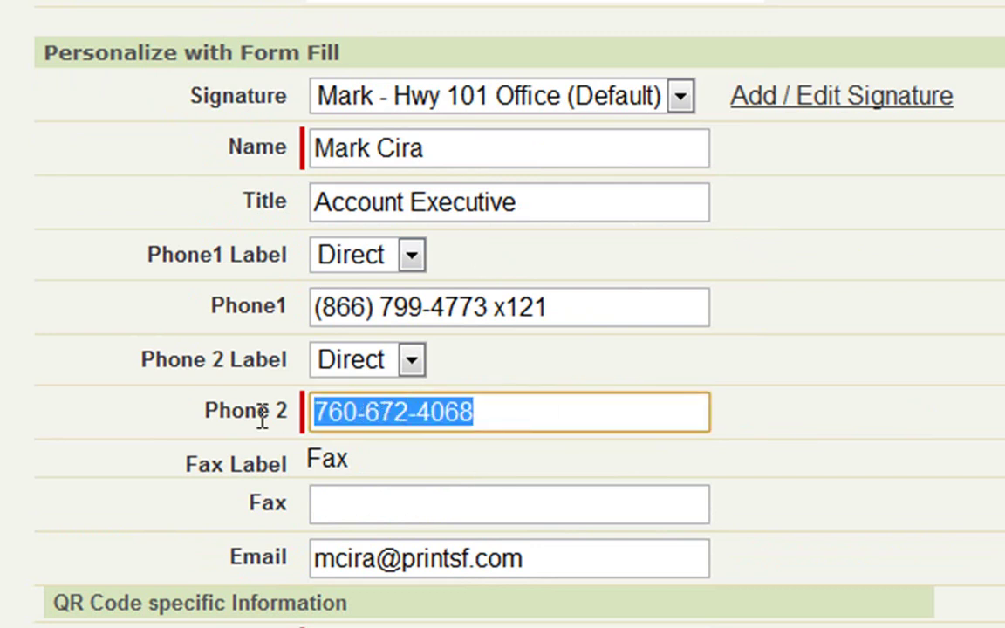
pyautogui.click(389, 261)
pyautogui.click(386, 319)
pyautogui.click(404, 262)
pyautogui.click(401, 290)
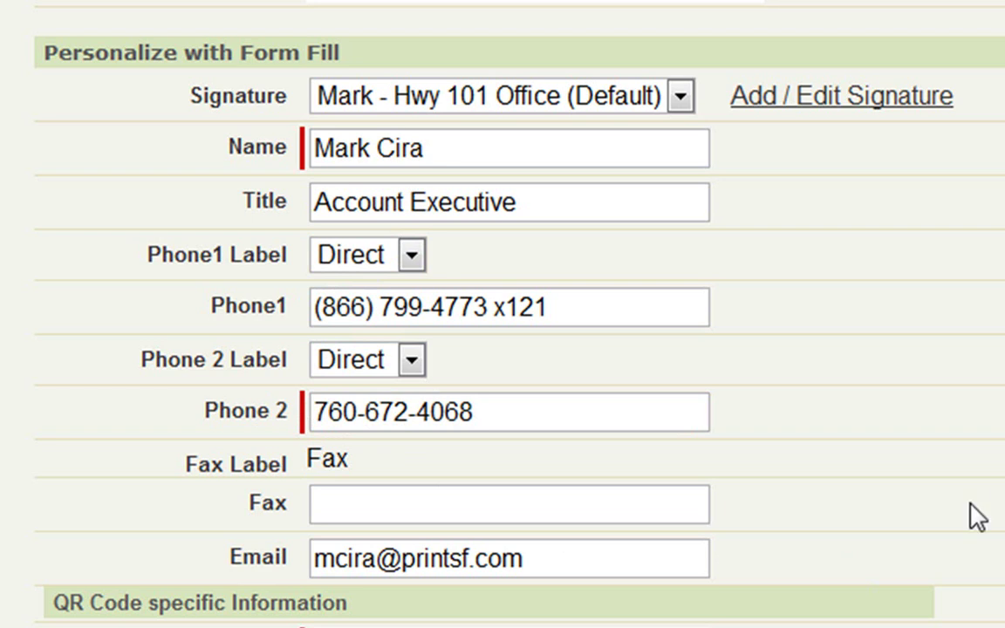
# - Set the signature to the Garden View Office entry and check the Phone1 field it fills in
pyautogui.moveTo(190, 95); pyautogui.dragTo(301, 89)
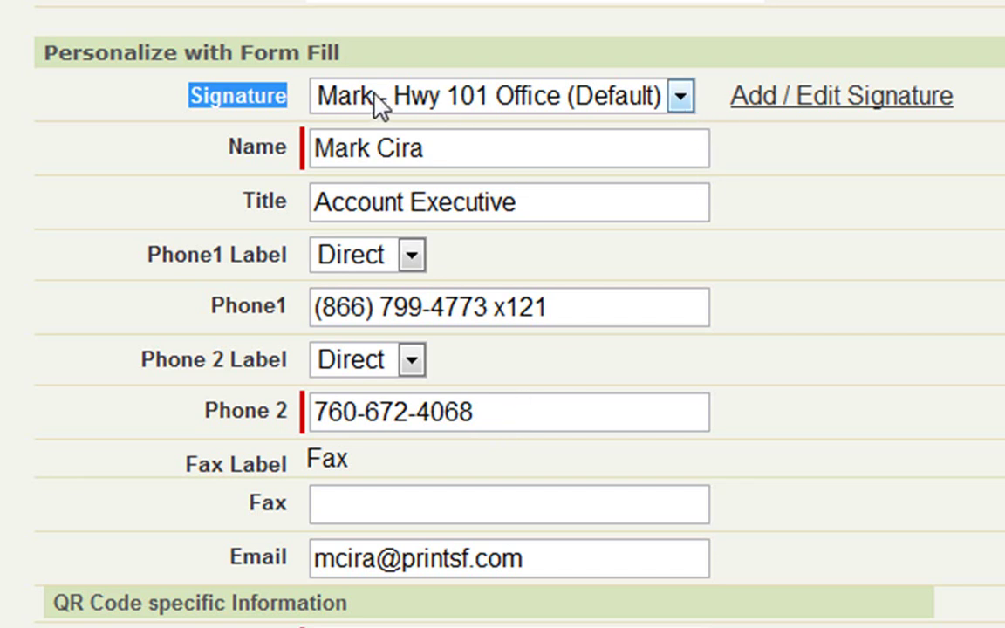
pyautogui.click(679, 97)
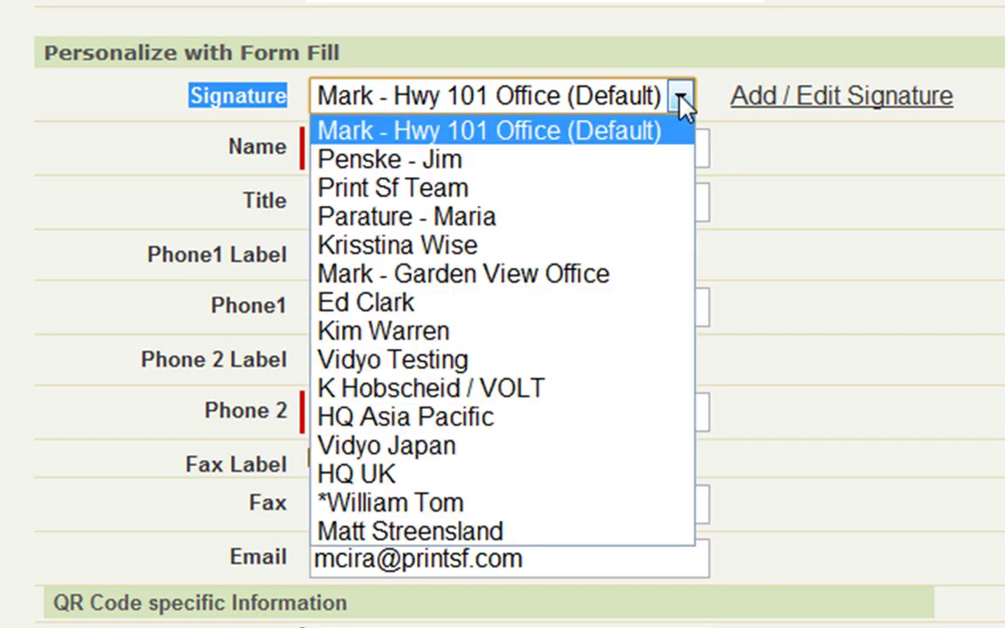
pyautogui.click(593, 277)
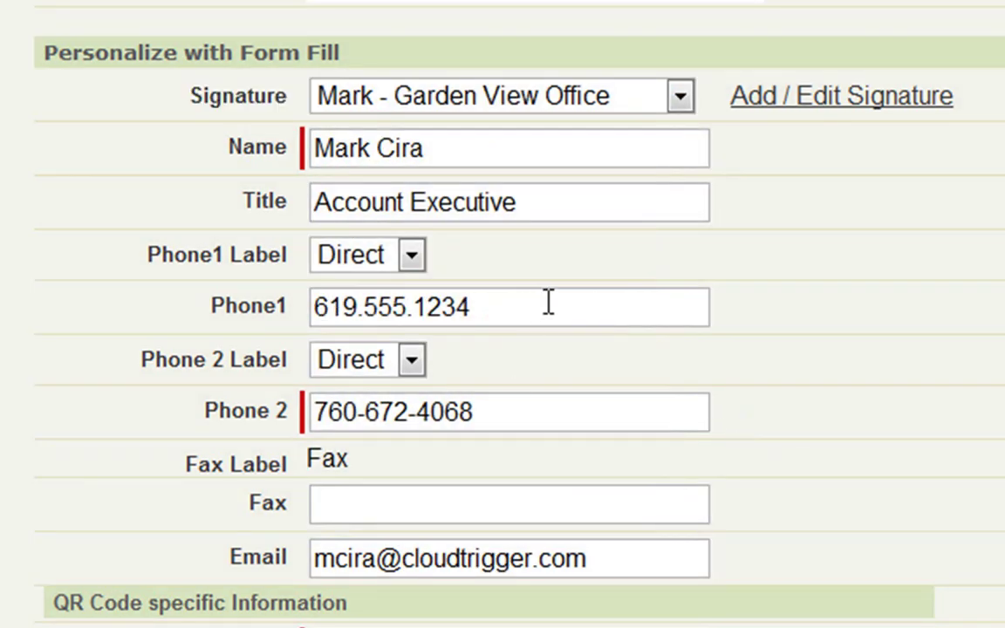
pyautogui.moveTo(471, 307); pyautogui.dragTo(313, 306)
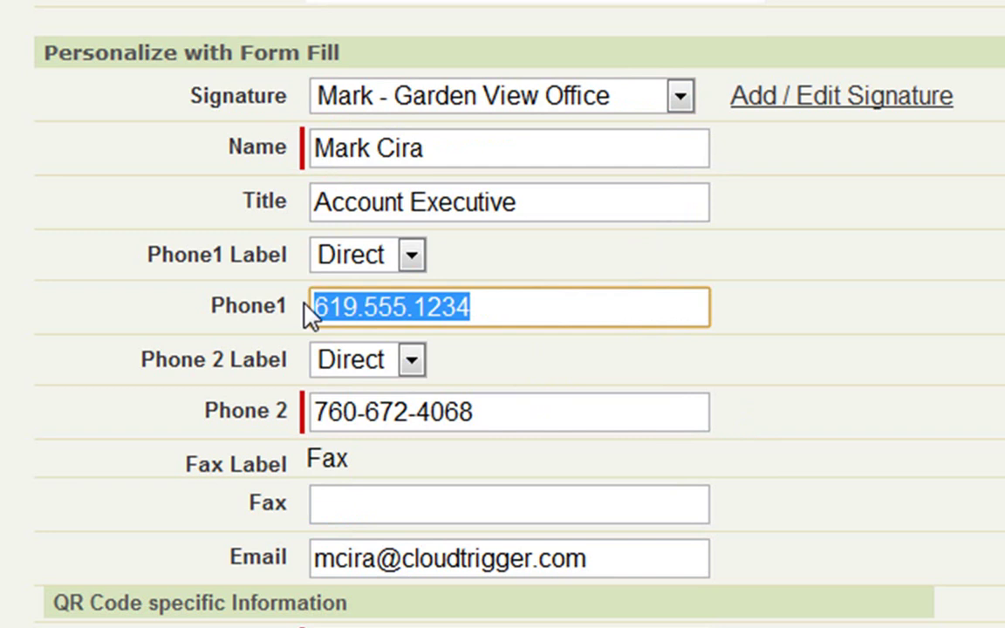
pyautogui.click(210, 471)
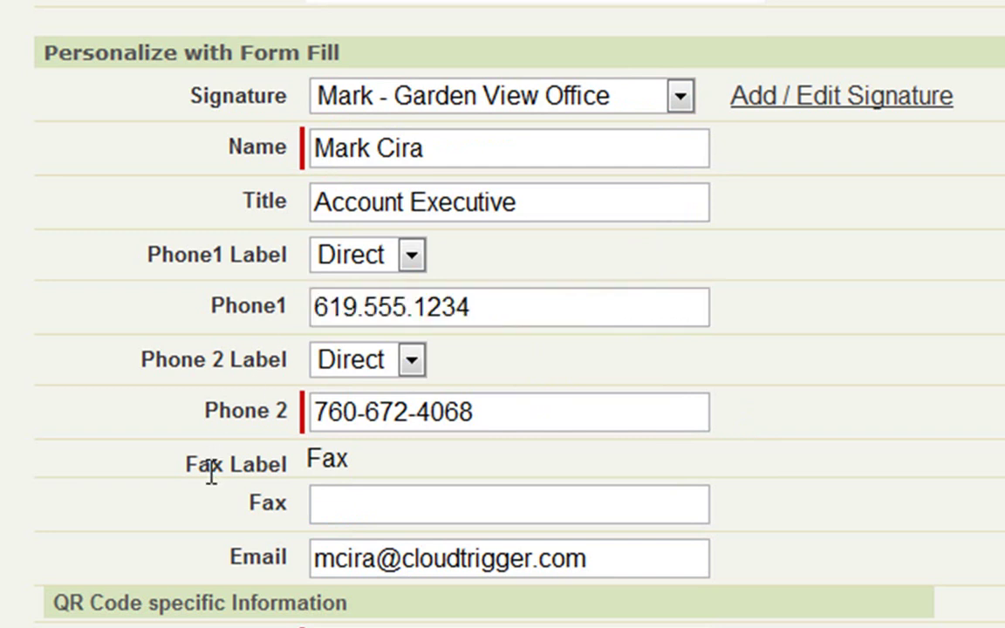
pyautogui.moveTo(204, 96); pyautogui.dragTo(291, 88)
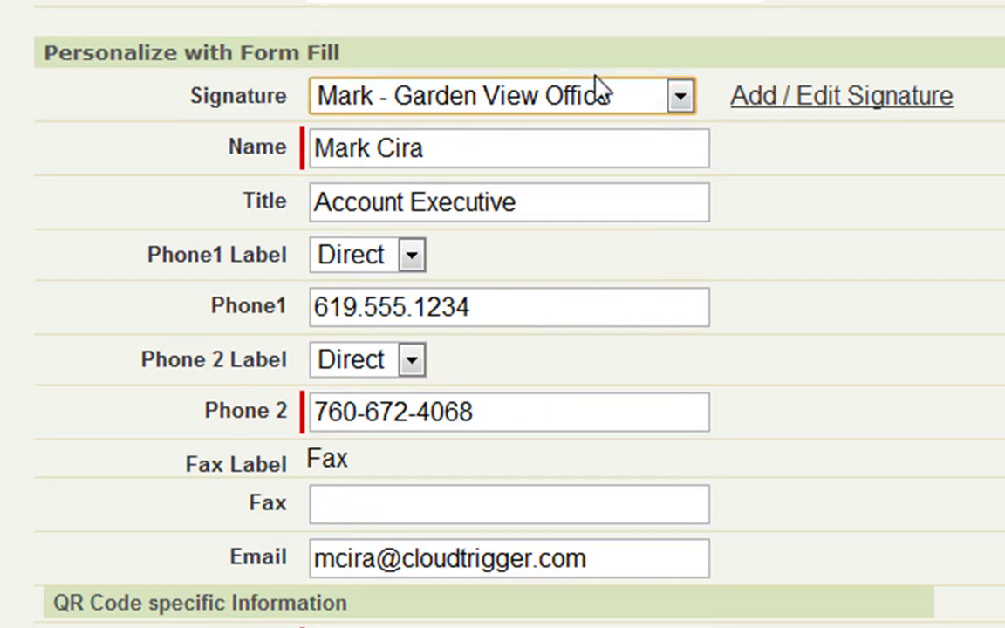
pyautogui.click(839, 413)
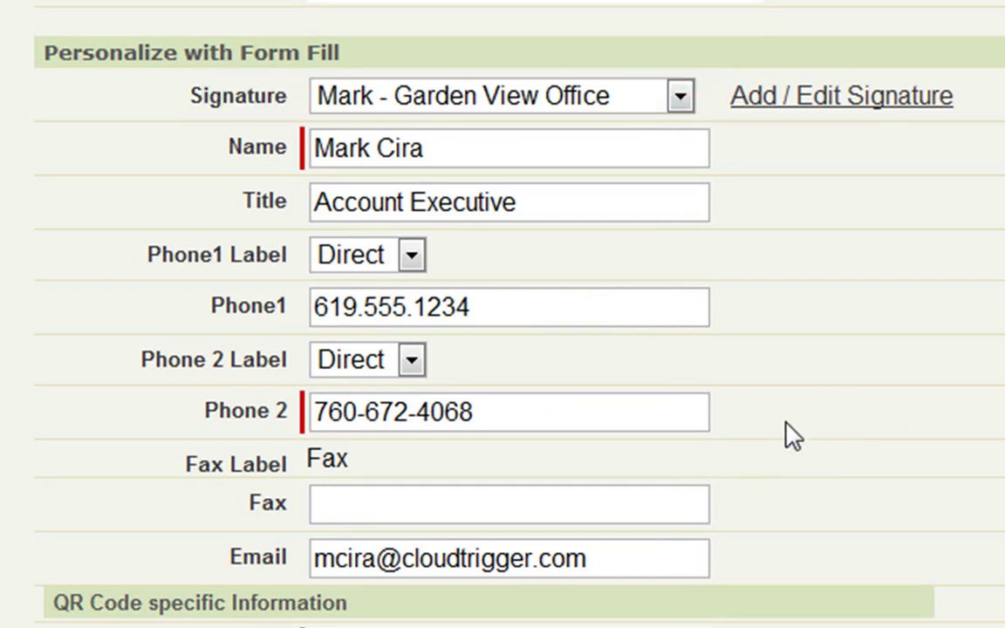
# - Examine the QR Code specific Information section, including the first and last name fields used in the QR code
pyautogui.scroll(-3, 785, 434)
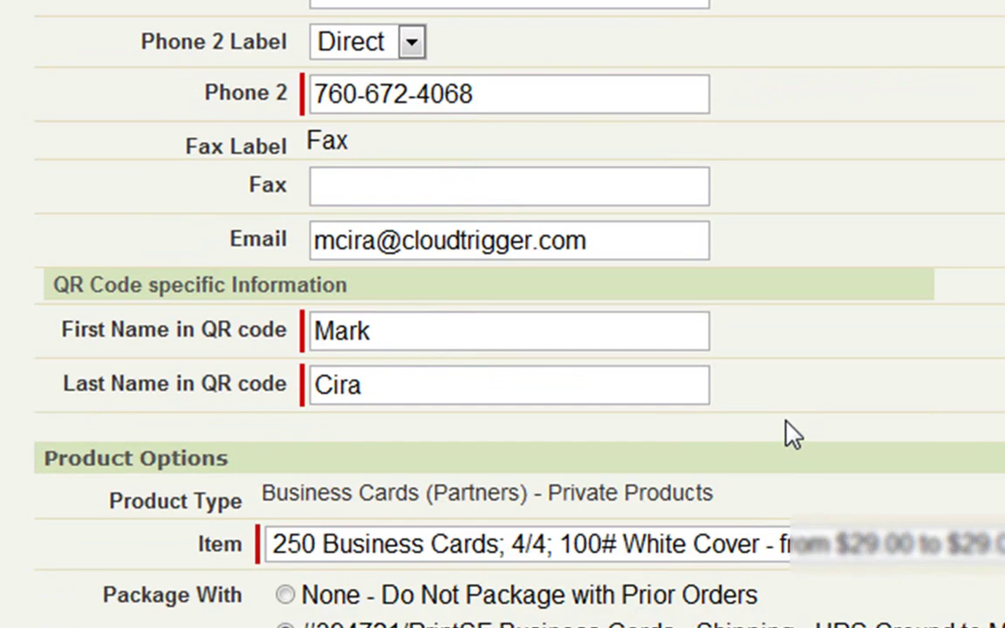
pyautogui.moveTo(52, 286); pyautogui.dragTo(436, 281)
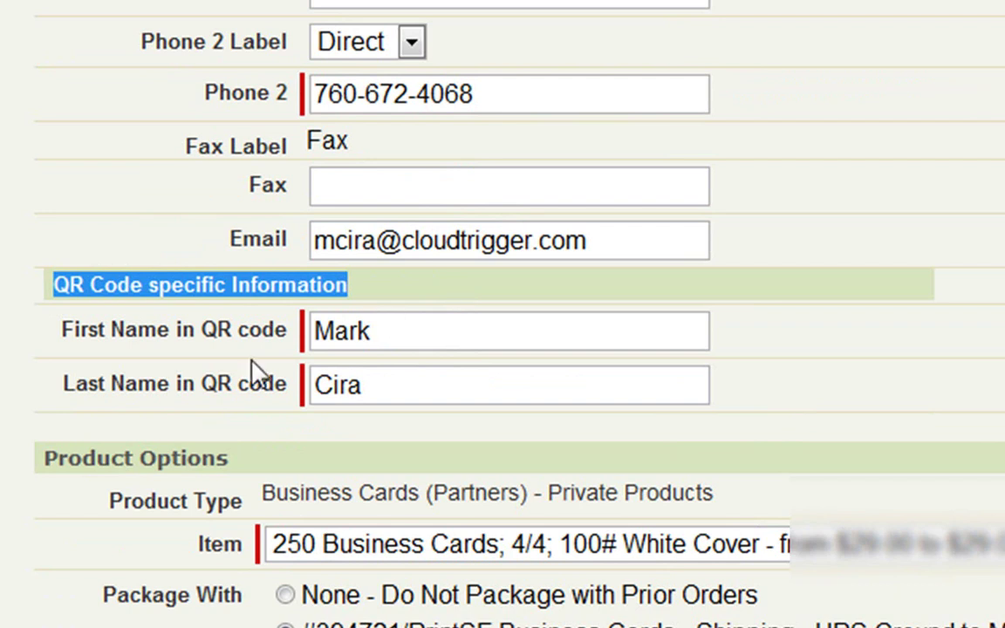
pyautogui.moveTo(157, 329); pyautogui.dragTo(291, 316)
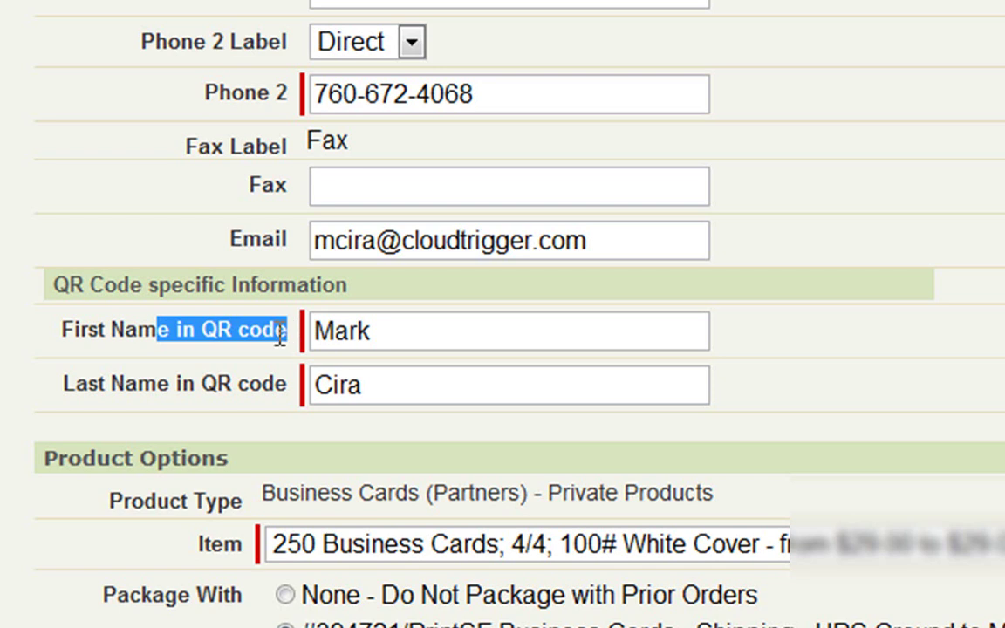
pyautogui.scroll(2, 229, 380)
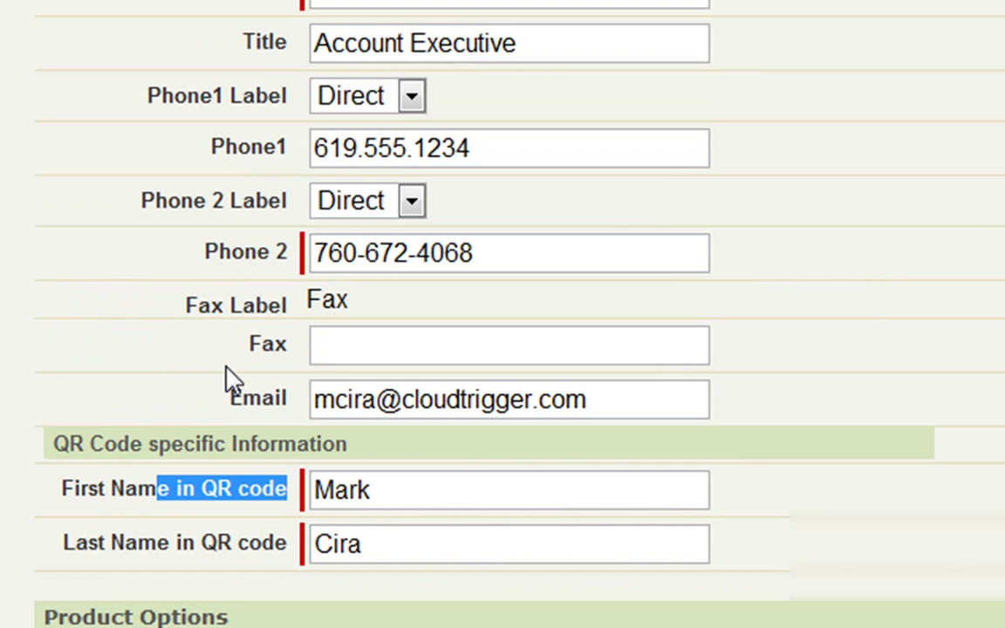
pyautogui.click(139, 549)
# - Compare the Package With options under Product Options, keeping the prior PrintSF Business Cards order with UPS Ground shipping selected
pyautogui.scroll(-2, 139, 549)
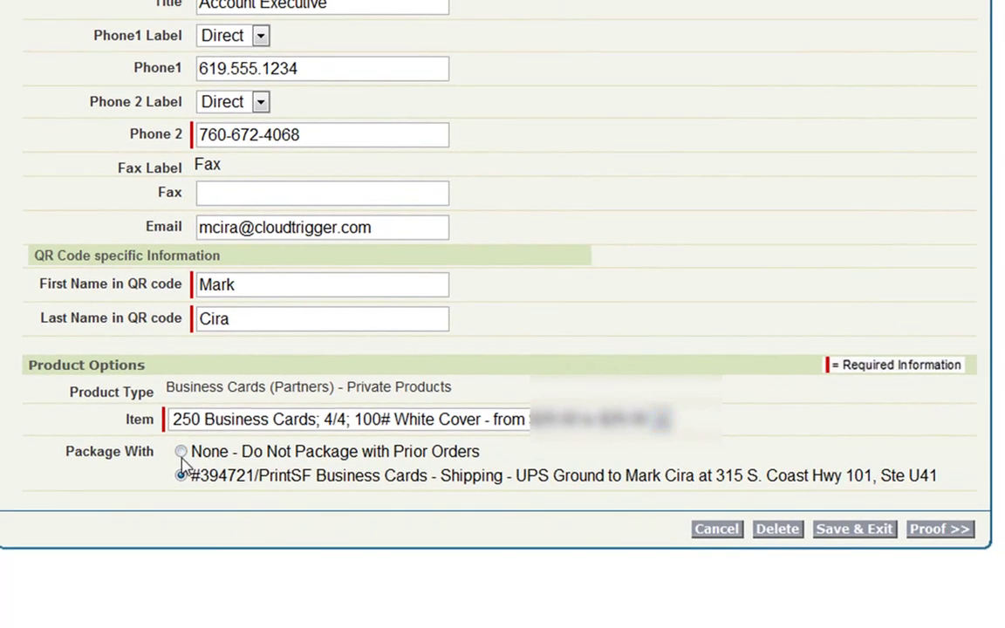
pyautogui.click(181, 452)
pyautogui.click(180, 475)
pyautogui.click(182, 452)
pyautogui.click(180, 475)
pyautogui.click(181, 452)
pyautogui.click(181, 476)
pyautogui.moveTo(235, 479); pyautogui.dragTo(844, 477)
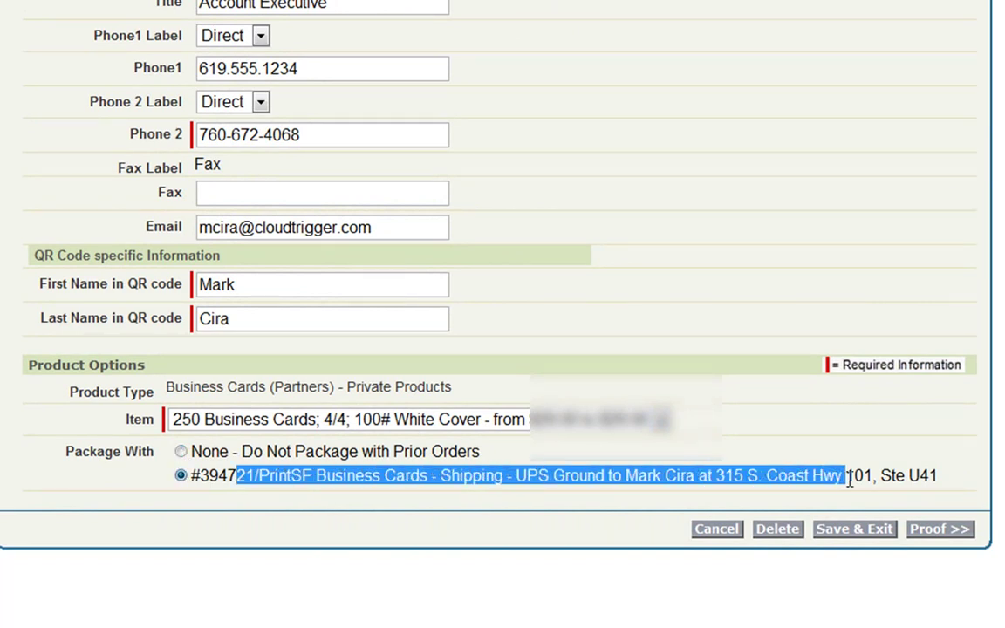
# - Generate the proof of the CT Biz Card (QR Code) order and review both sides of the card
pyautogui.scroll(10, 850, 493)
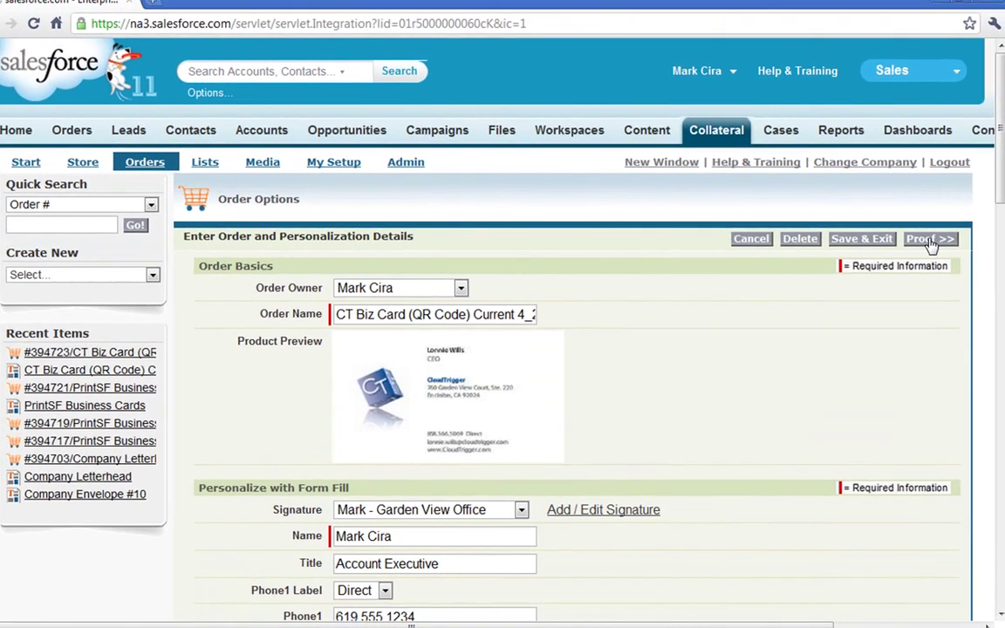
pyautogui.click(934, 218)
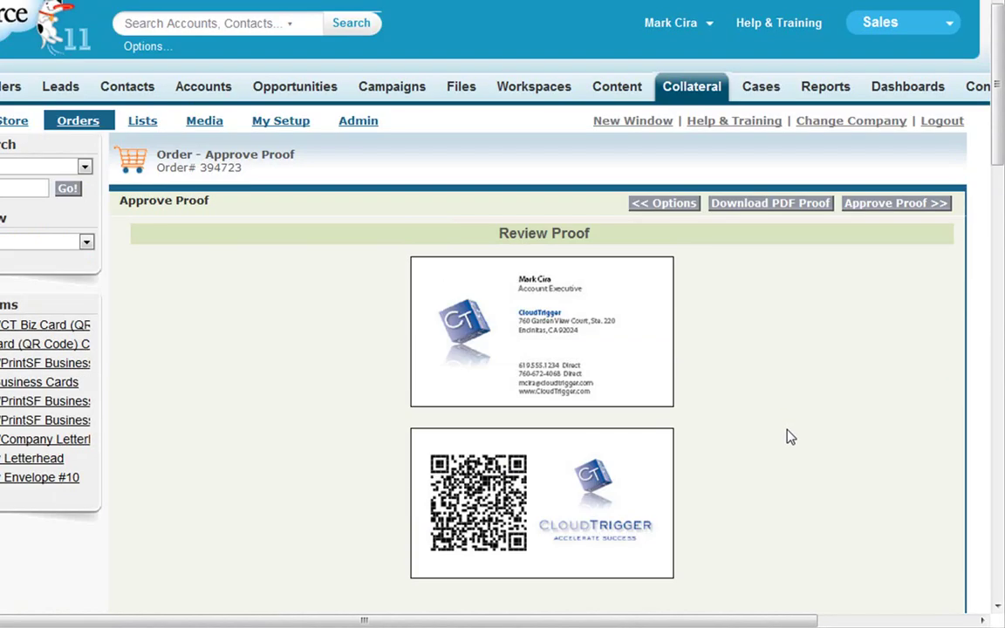
pyautogui.scroll(-2, 767, 456)
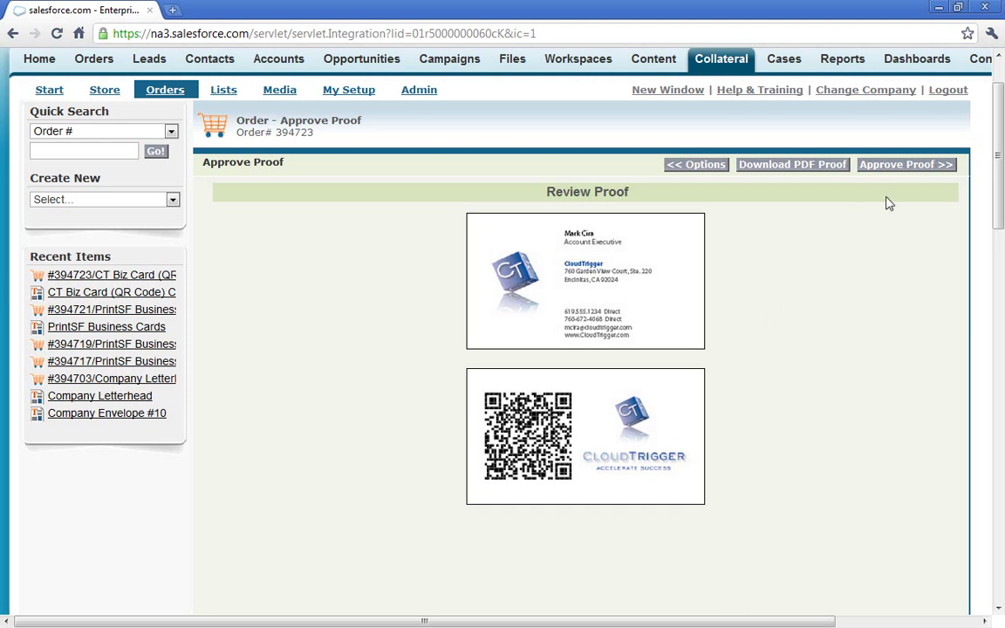
pyautogui.scroll(2, 881, 261)
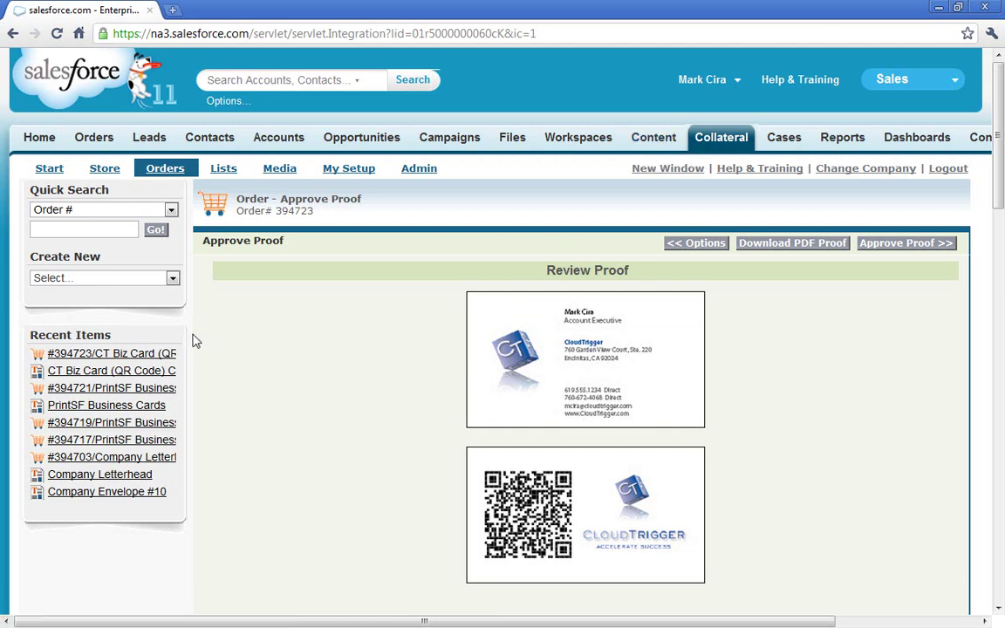
# - Open the Collateral store and browse its product categories and catalogs
pyautogui.click(103, 174)
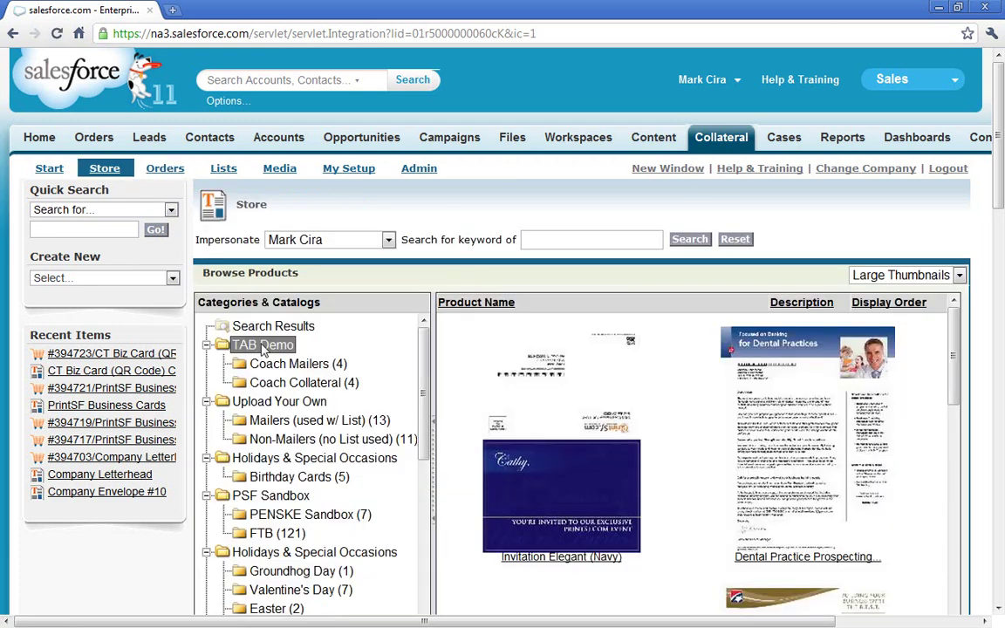
pyautogui.scroll(-3, 661, 464)
pyautogui.scroll(-3, 661, 464)
pyautogui.scroll(6, 660, 464)
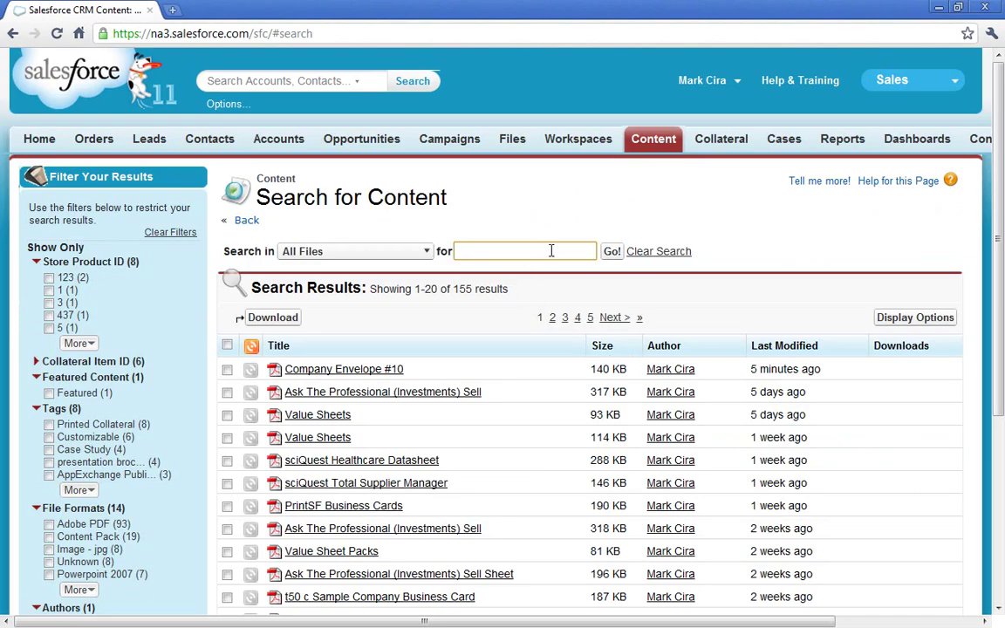
# - Search all files in Salesforce Content for "envelope" and open Company Envelope #10
pyautogui.write('envelope')
pyautogui.click(610, 251)
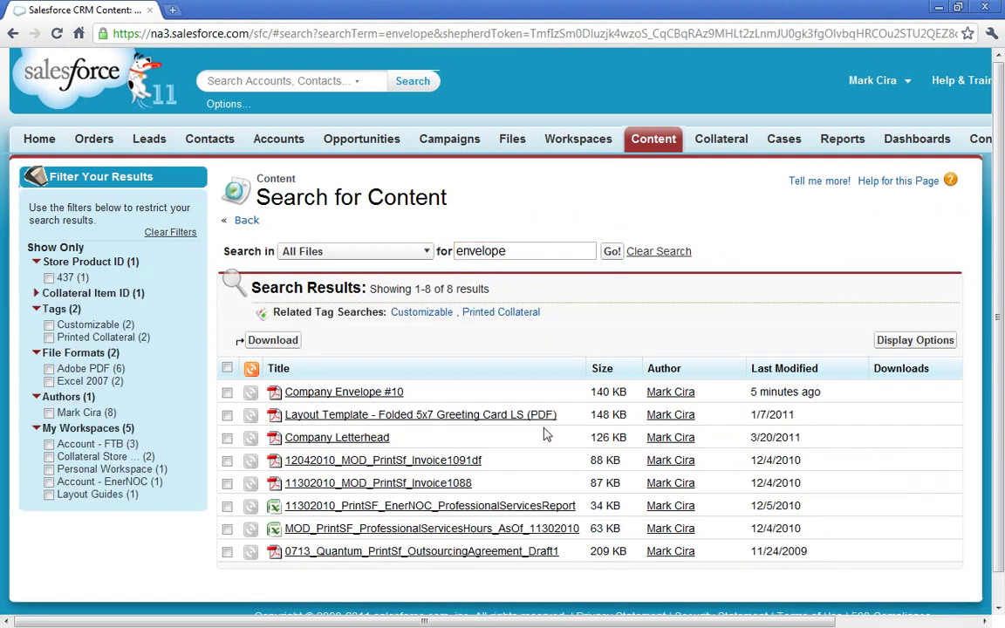
pyautogui.click(362, 397)
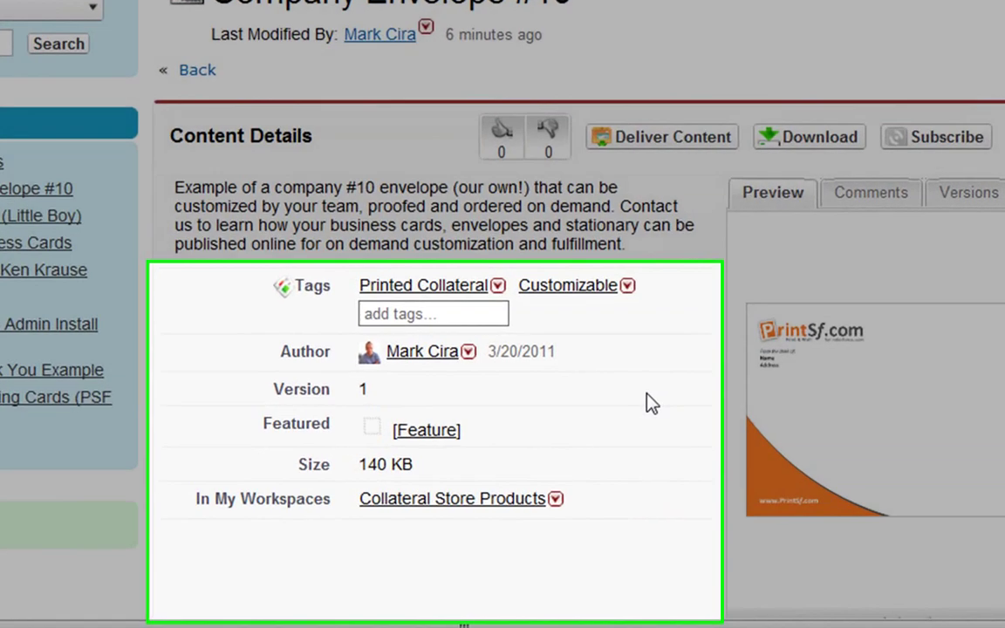
# - Examine the envelope's Additional Information, including the Add to Cart link and the Collateral Item ID
pyautogui.scroll(-3, 638, 375)
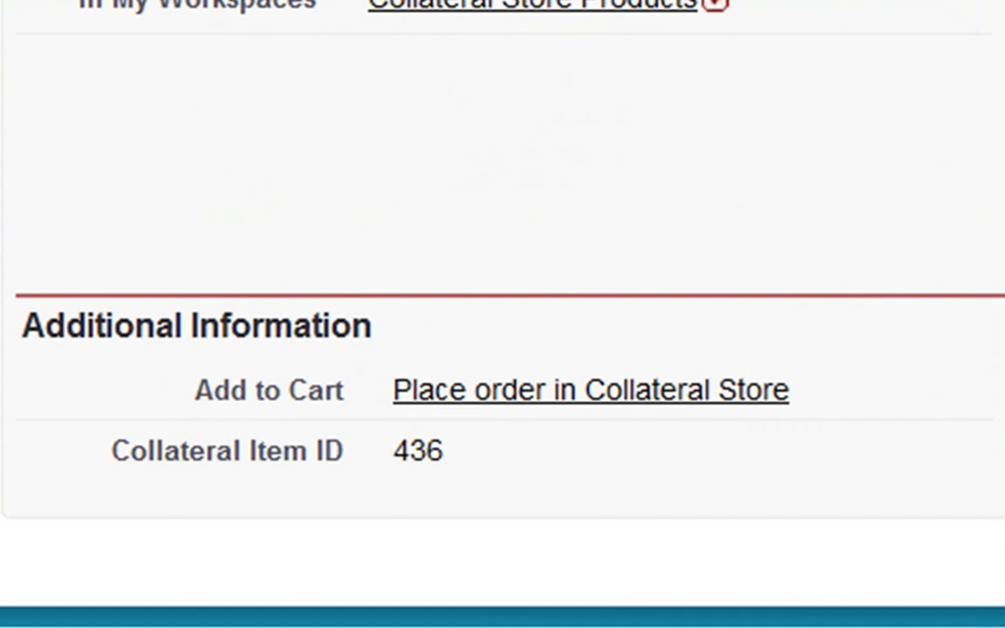
pyautogui.scroll(-1, 502, 349)
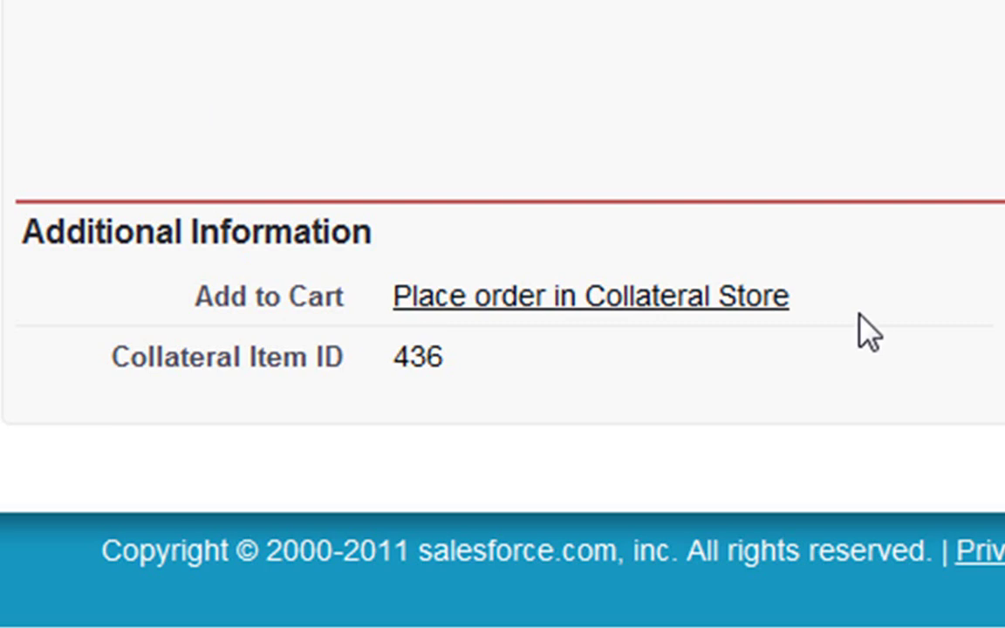
pyautogui.moveTo(145, 367); pyautogui.dragTo(451, 352)
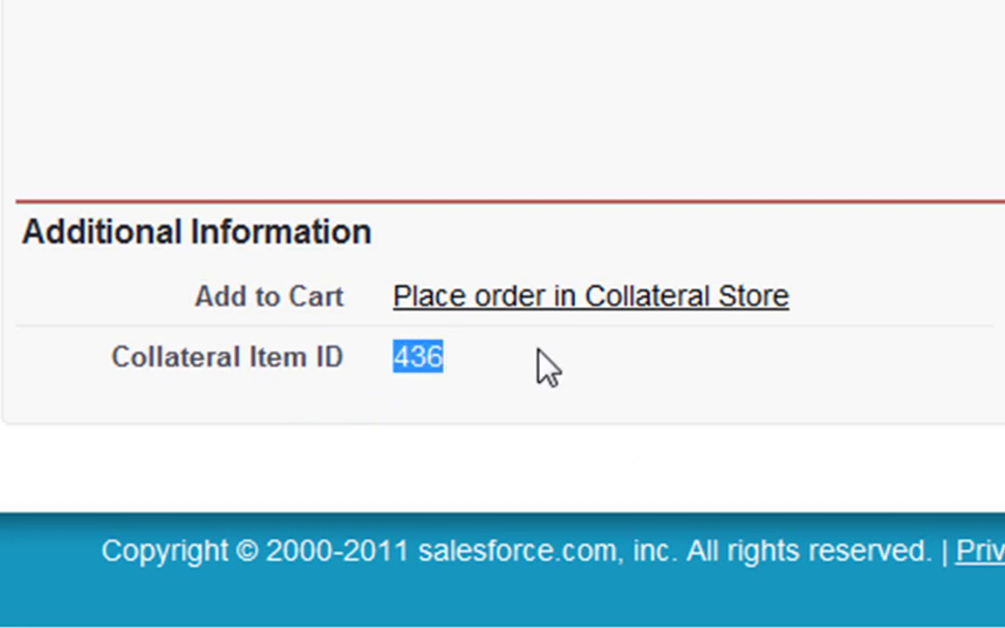
pyautogui.click(577, 353)
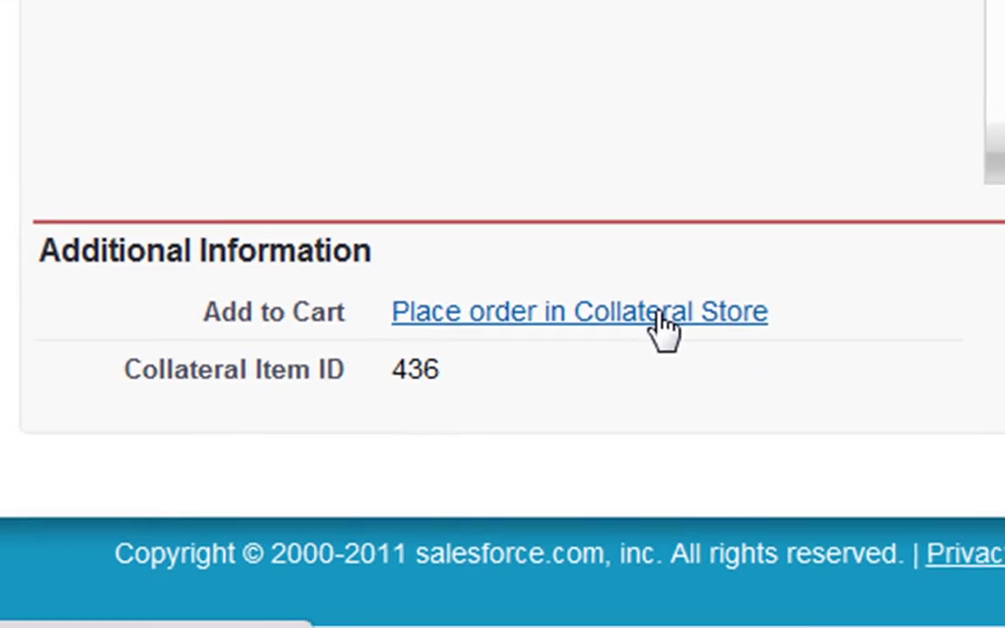
# - Start a Collateral Store order for the envelope and generate its proof with the default signature's name and address
pyautogui.click(662, 319)
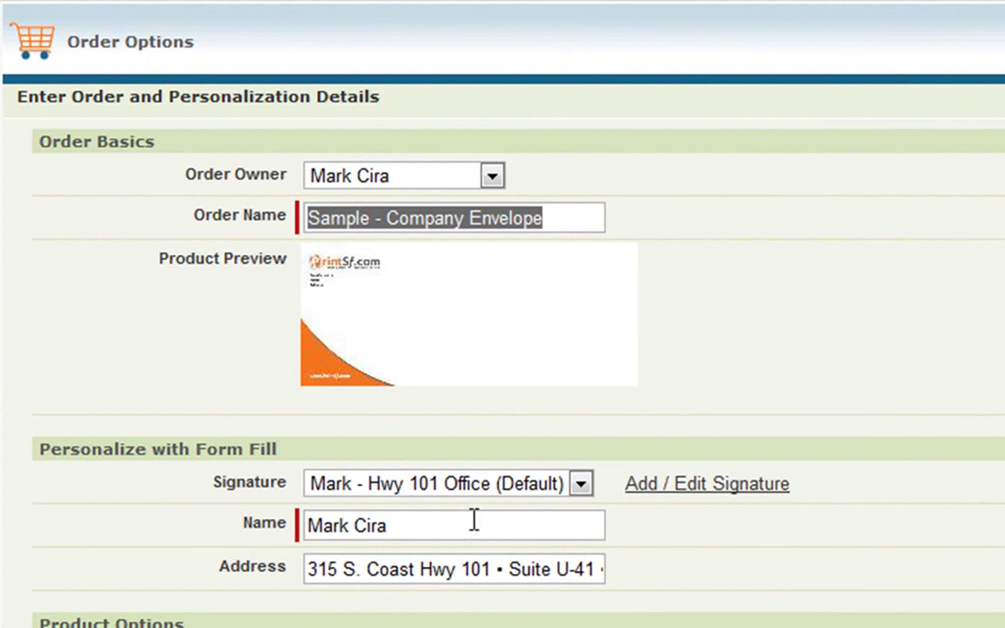
pyautogui.moveTo(474, 523); pyautogui.dragTo(321, 525)
pyautogui.moveTo(327, 565); pyautogui.dragTo(690, 570)
pyautogui.click(700, 582)
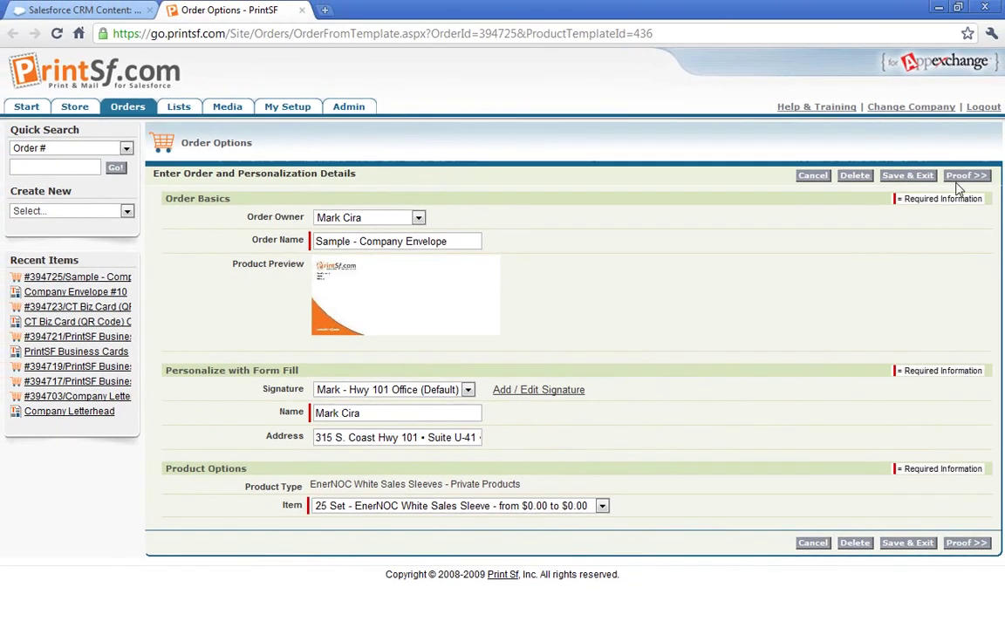
pyautogui.click(964, 176)
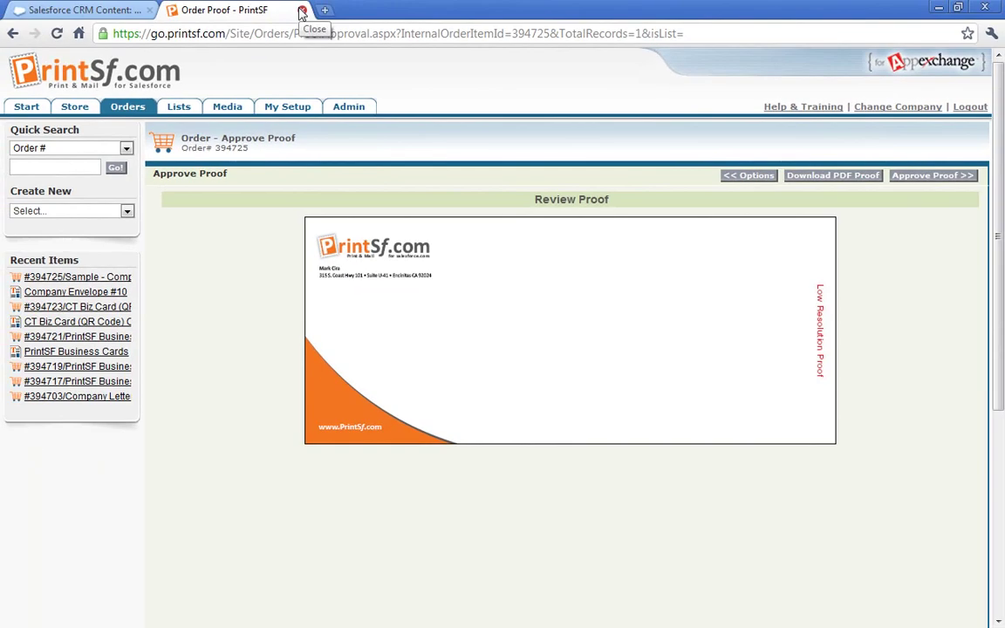
# - Close the envelope proof page and return to the Content Details of Company Envelope #10, down to its Additional Information
pyautogui.click(302, 11)
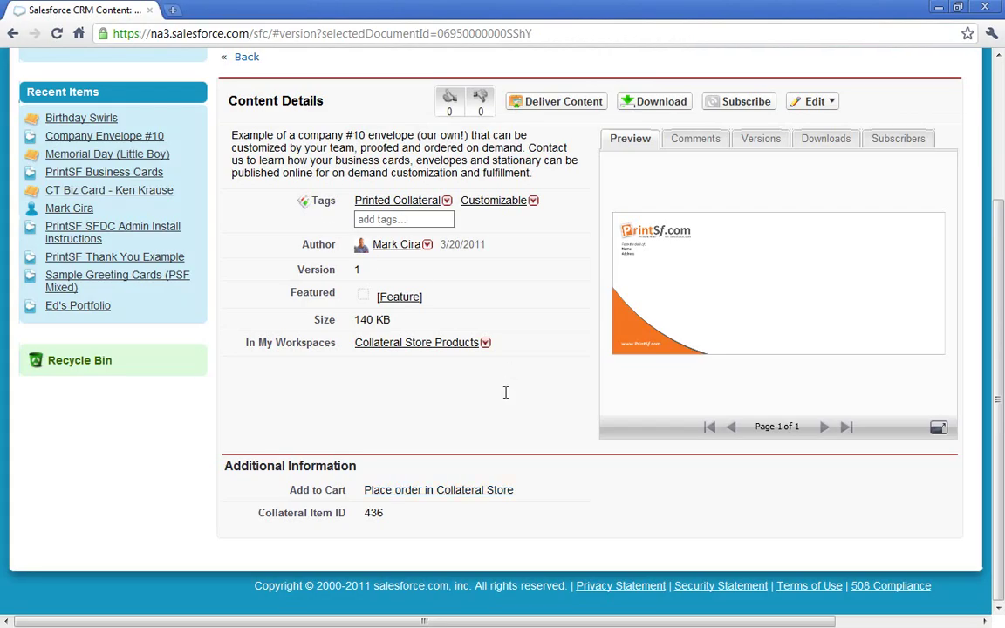
pyautogui.scroll(3, 504, 394)
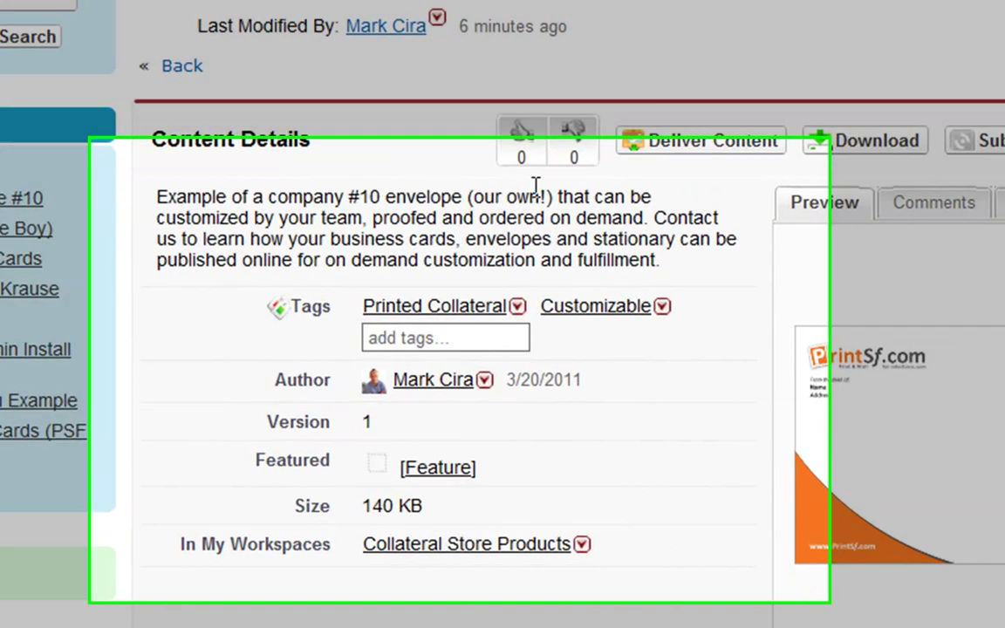
pyautogui.scroll(-2, 458, 321)
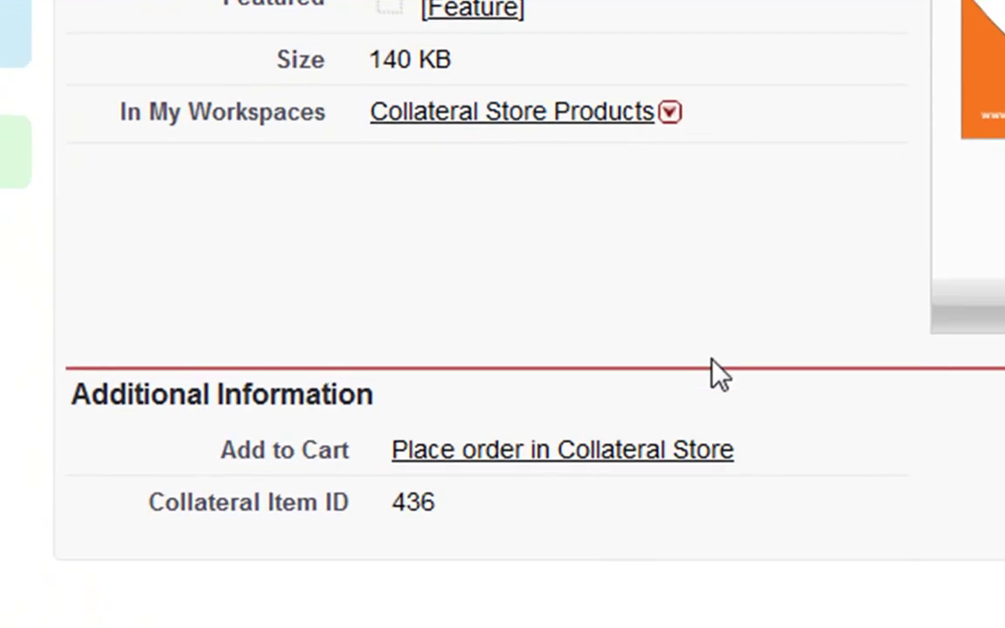